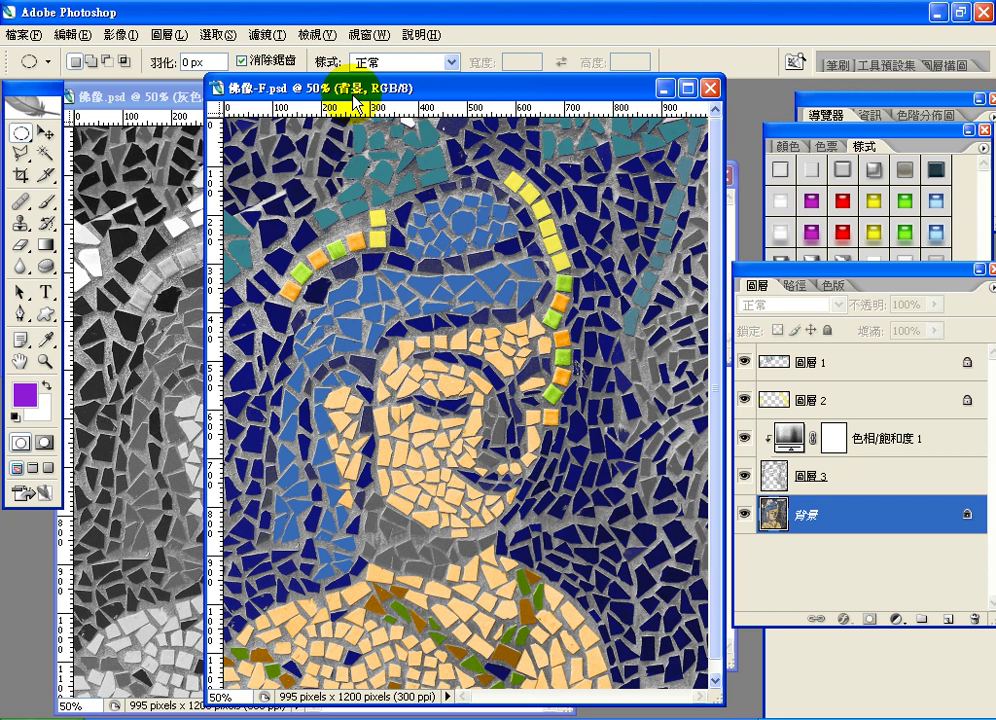
# Step: Place the colored 佛像-F.psd window beside the grayscale 佛像.psd to compare their color modes
pyautogui.moveTo(356, 93); pyautogui.dragTo(548, 103)
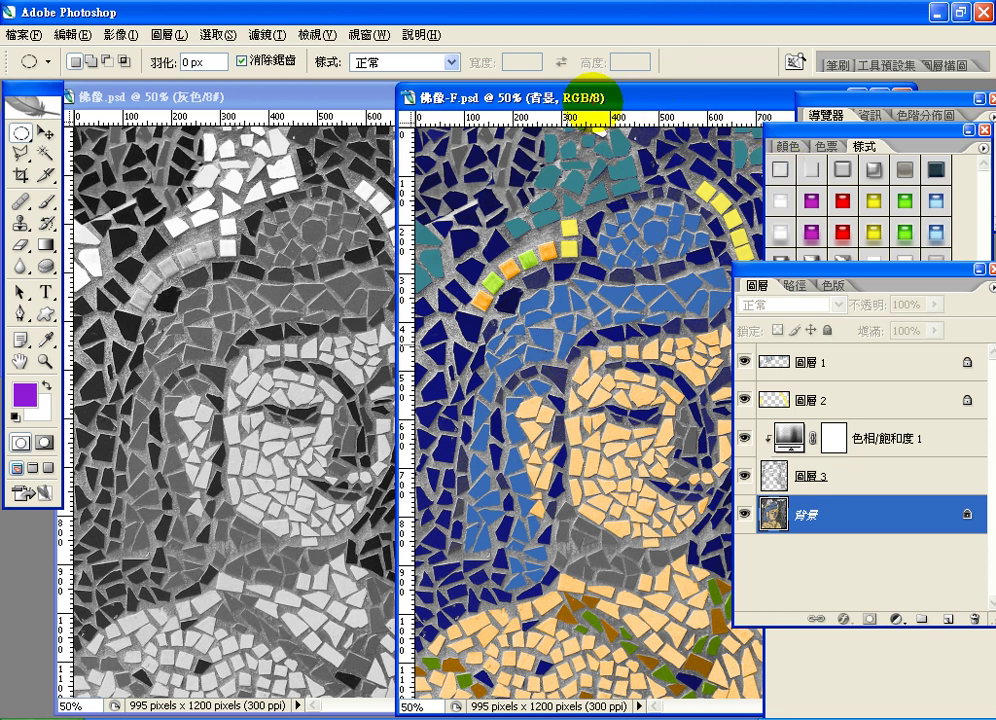
pyautogui.moveTo(582, 102)
pyautogui.mouseDown()
pyautogui.moveTo(552, 99)
pyautogui.moveTo(566, 72)
pyautogui.moveTo(611, 85)
pyautogui.moveTo(604, 104)
pyautogui.moveTo(567, 126)
pyautogui.mouseUp()
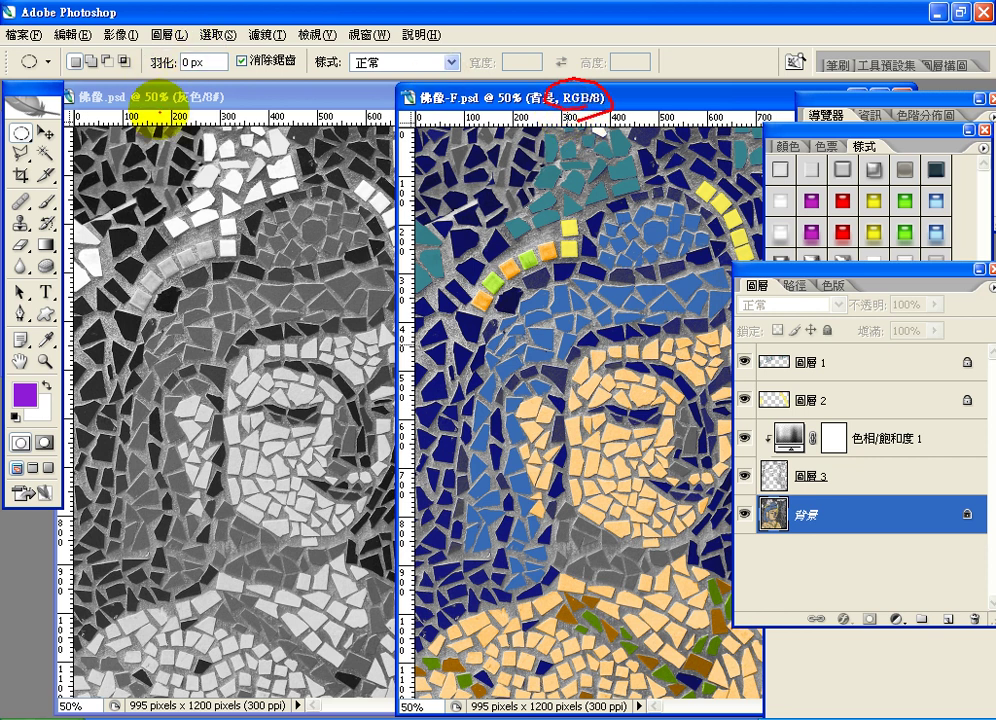
pyautogui.moveTo(242, 93); pyautogui.dragTo(158, 104)
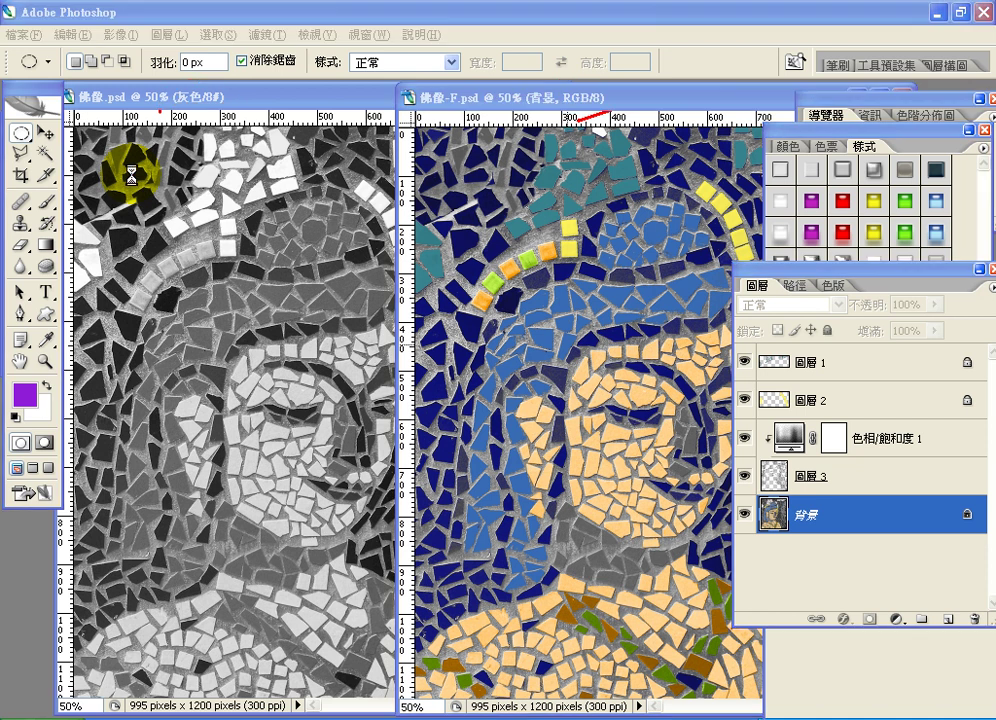
# Step: Convert the grayscale 佛像.psd image to RGB color mode
pyautogui.click(190, 97)
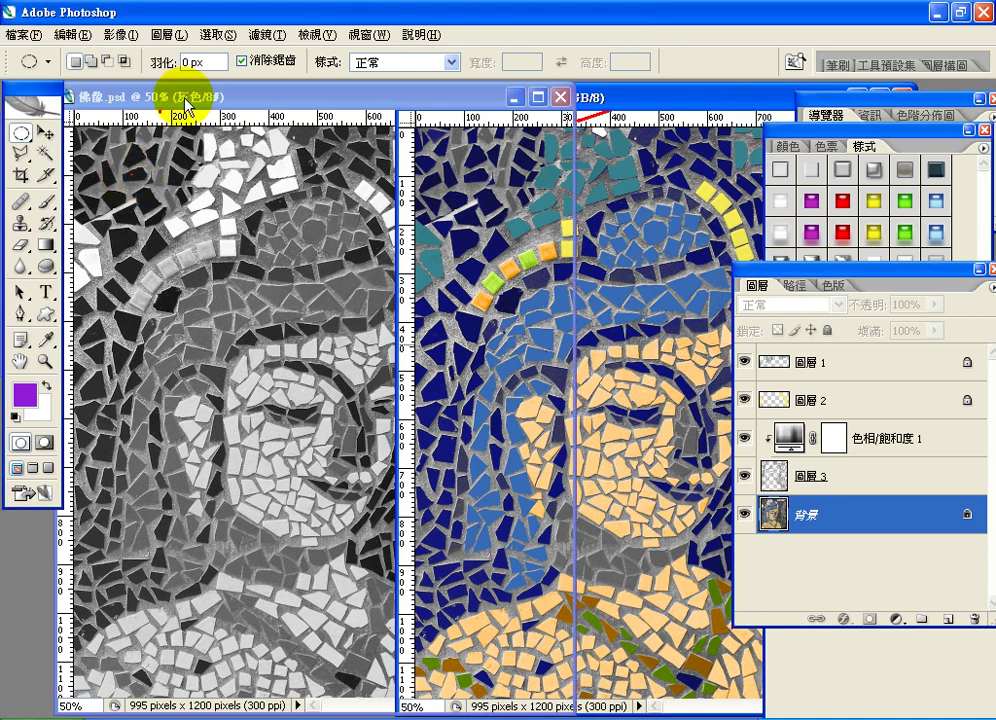
pyautogui.click(125, 36)
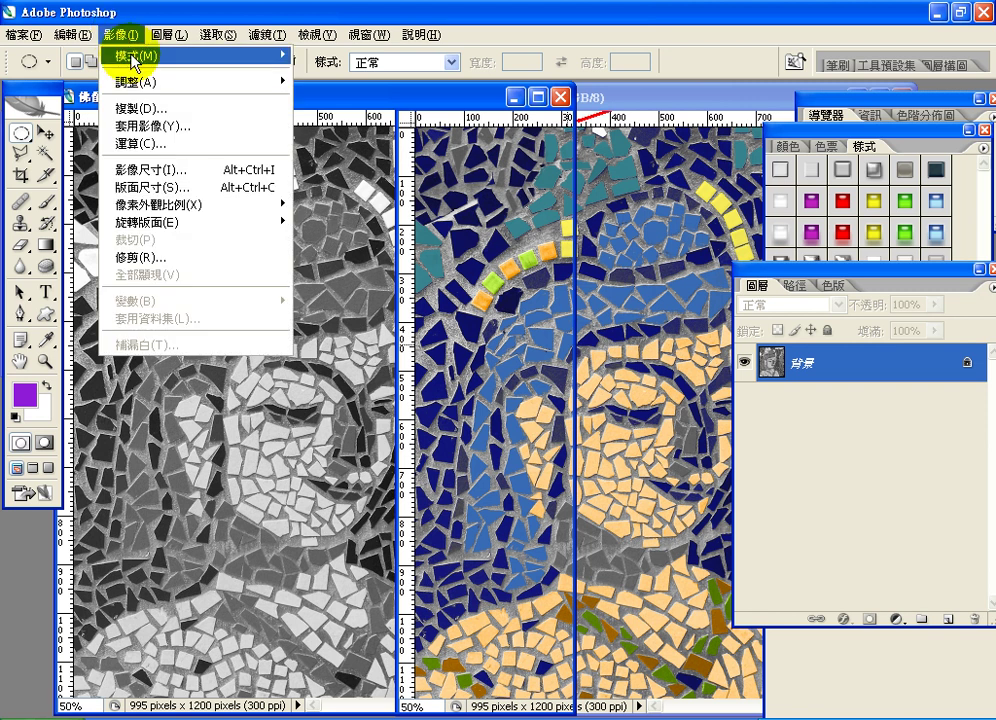
pyautogui.moveTo(135, 60)
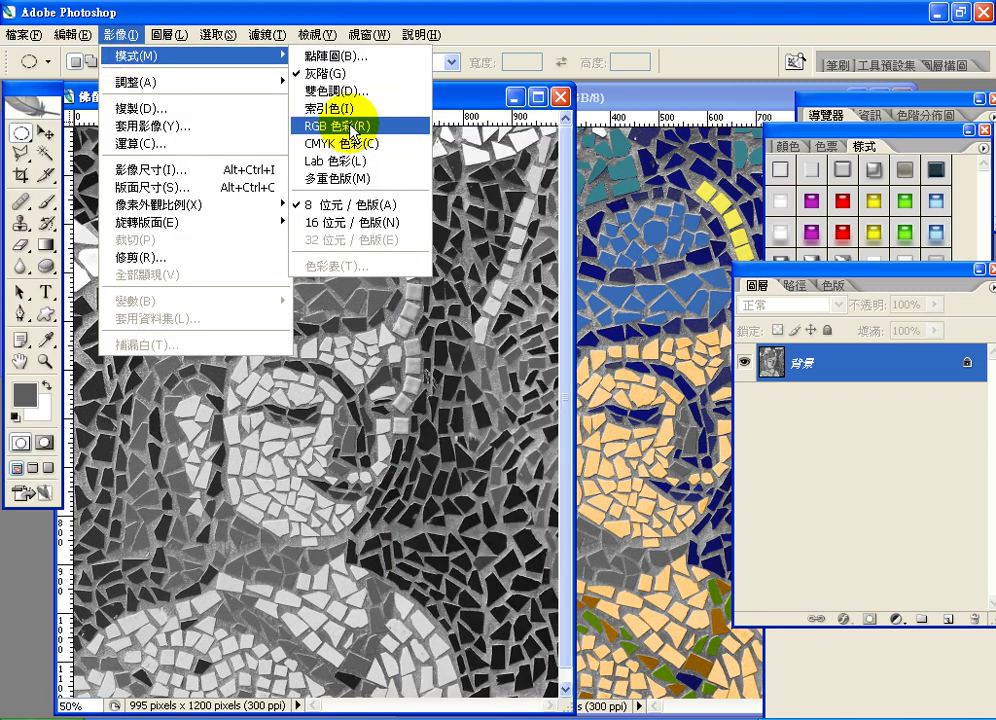
pyautogui.click(350, 127)
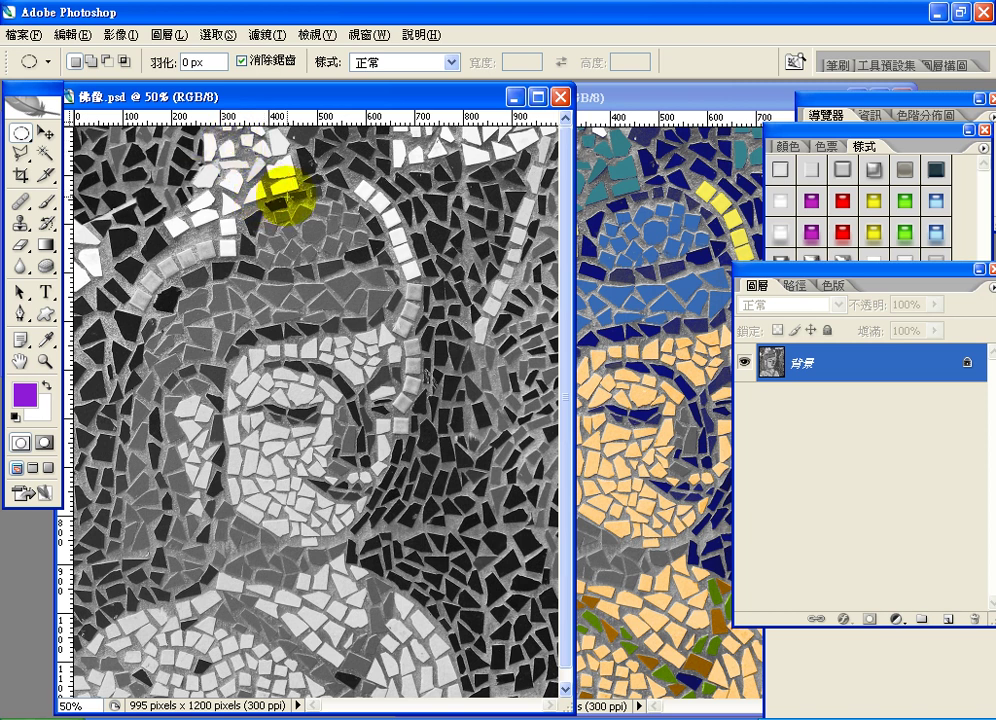
# Step: Select the cluster of white tiles above the Buddha's headdress with the Magic Wand, adding each tile to the selection at tolerance 10
pyautogui.click(46, 155)
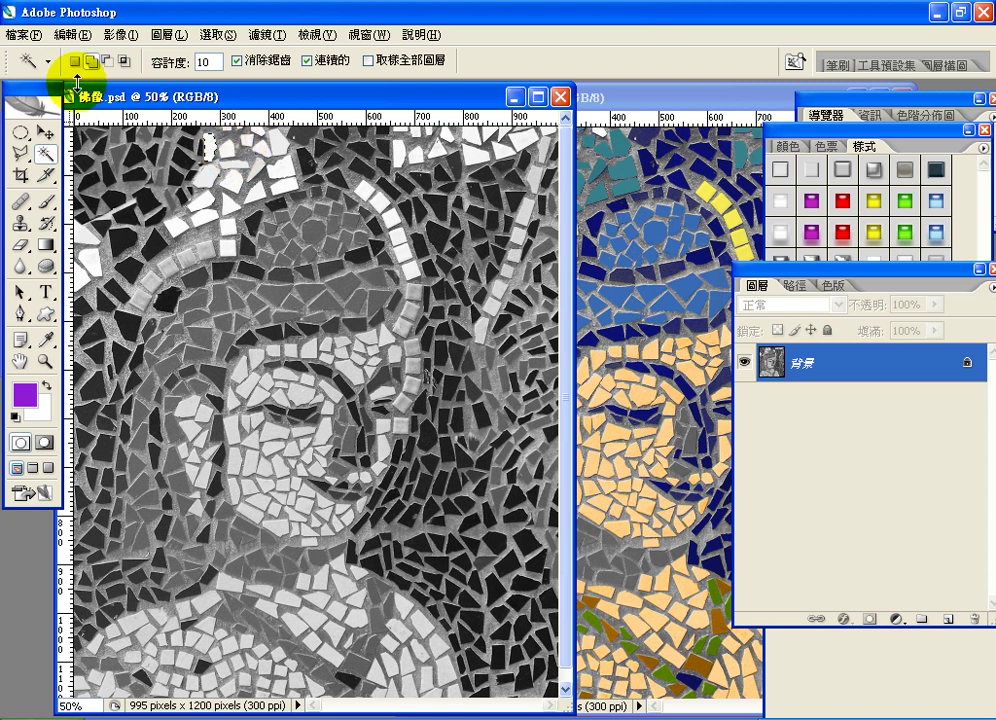
pyautogui.click(91, 64)
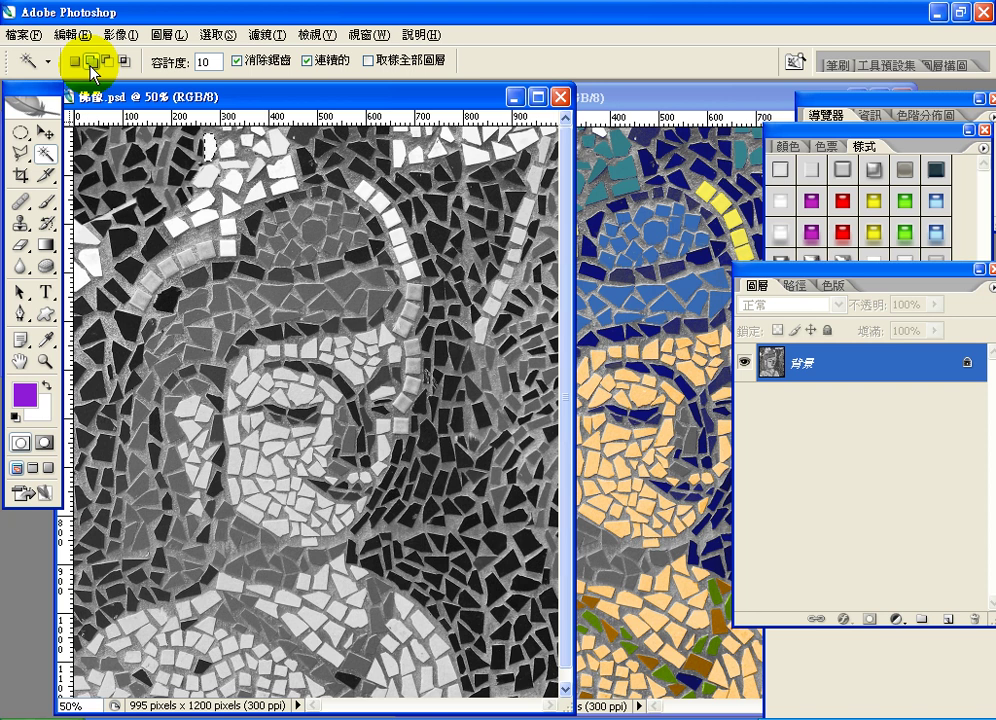
pyautogui.click(253, 129)
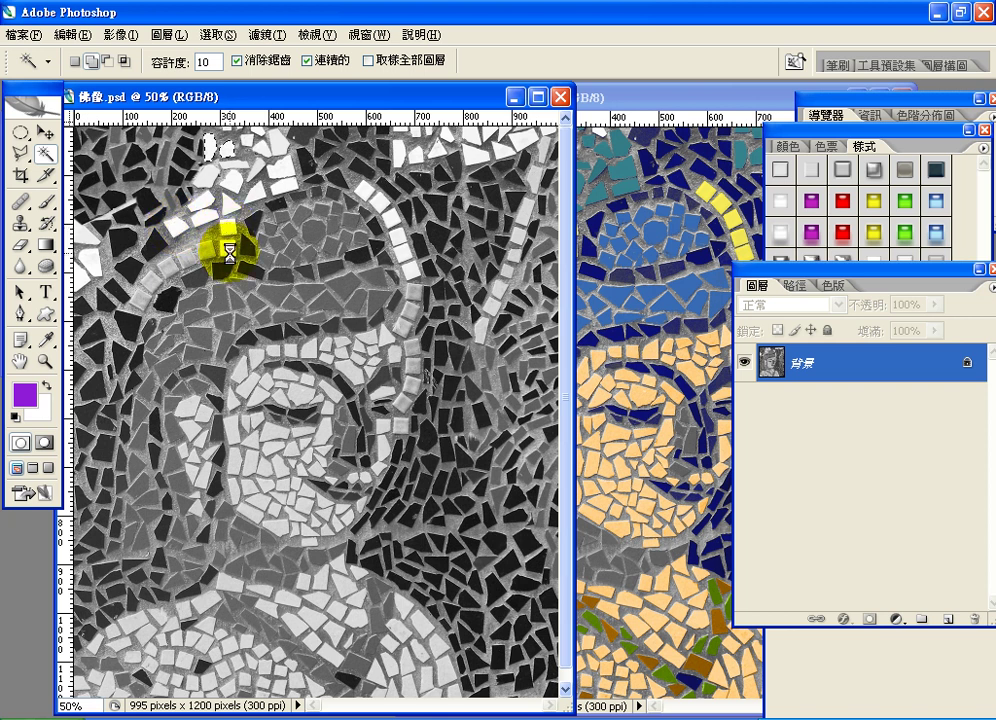
pyautogui.click(305, 228)
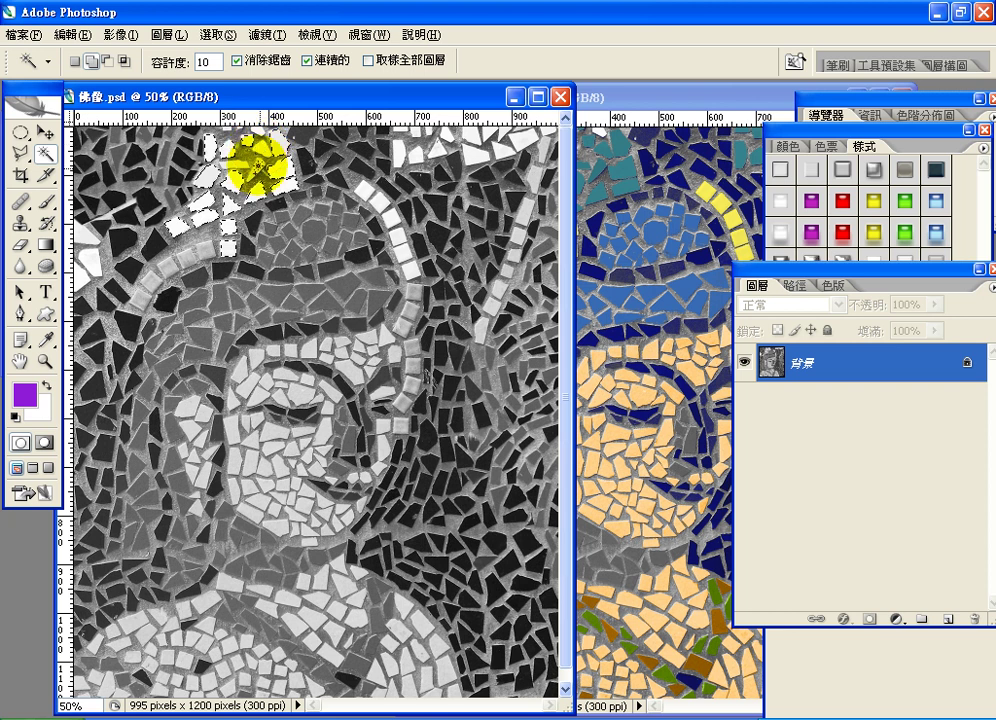
pyautogui.click(230, 156)
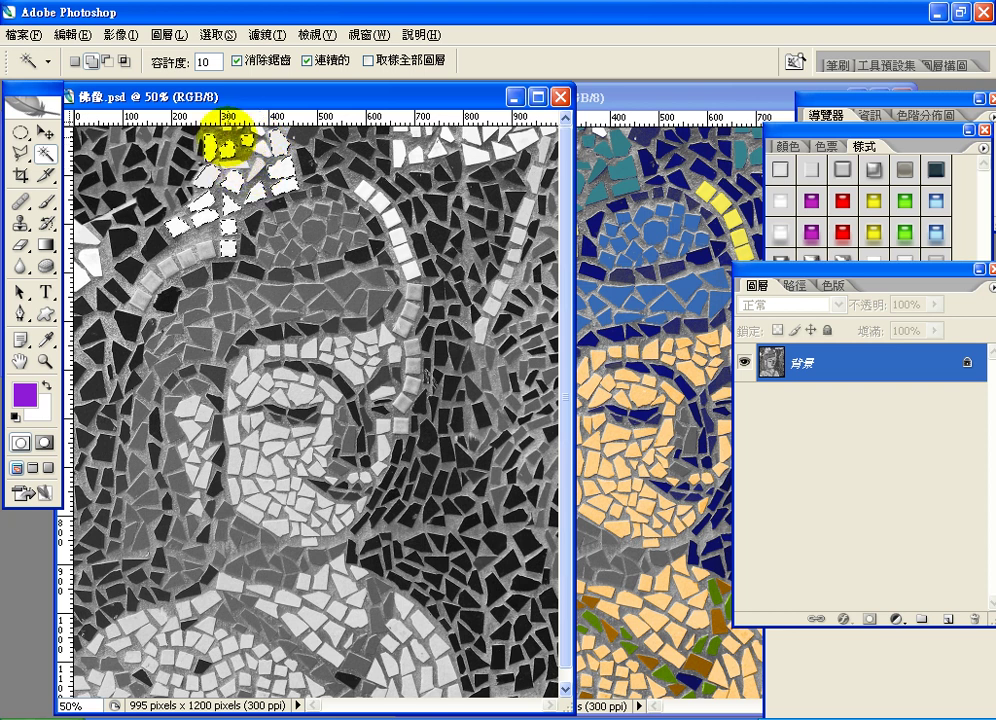
pyautogui.click(228, 128)
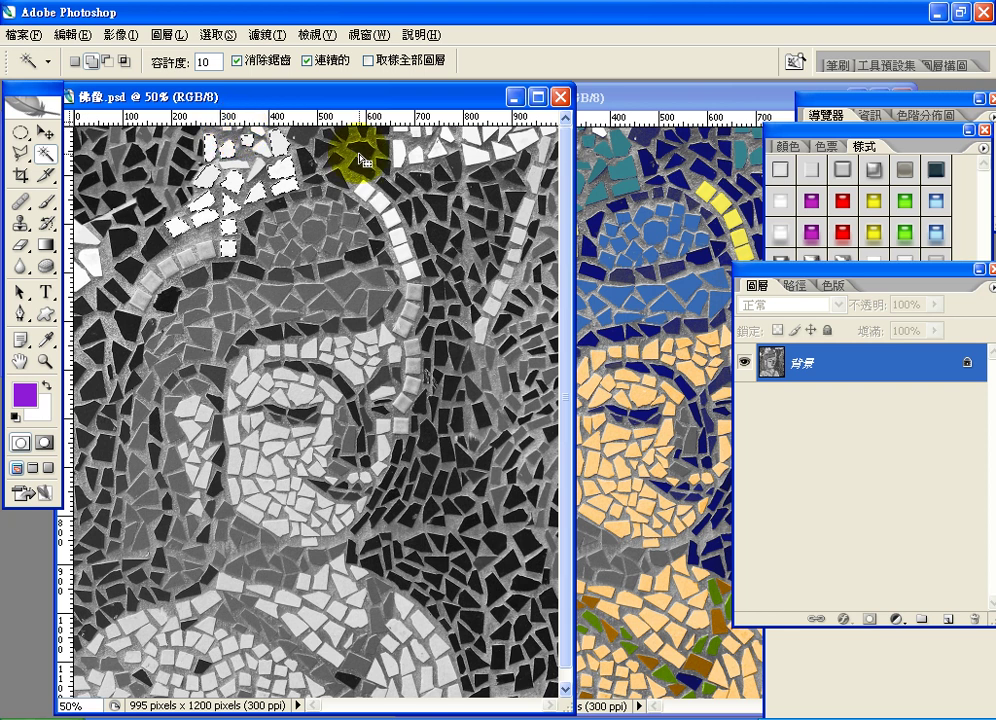
# Step: Add a Hue/Saturation (色相/飽和度) adjustment layer for the selected tiles and turn on Colorize (上色)
pyautogui.moveTo(362, 158)
pyautogui.mouseDown()
pyautogui.moveTo(707, 300)
pyautogui.moveTo(707, 262)
pyautogui.moveTo(745, 262)
pyautogui.moveTo(740, 235)
pyautogui.mouseUp()
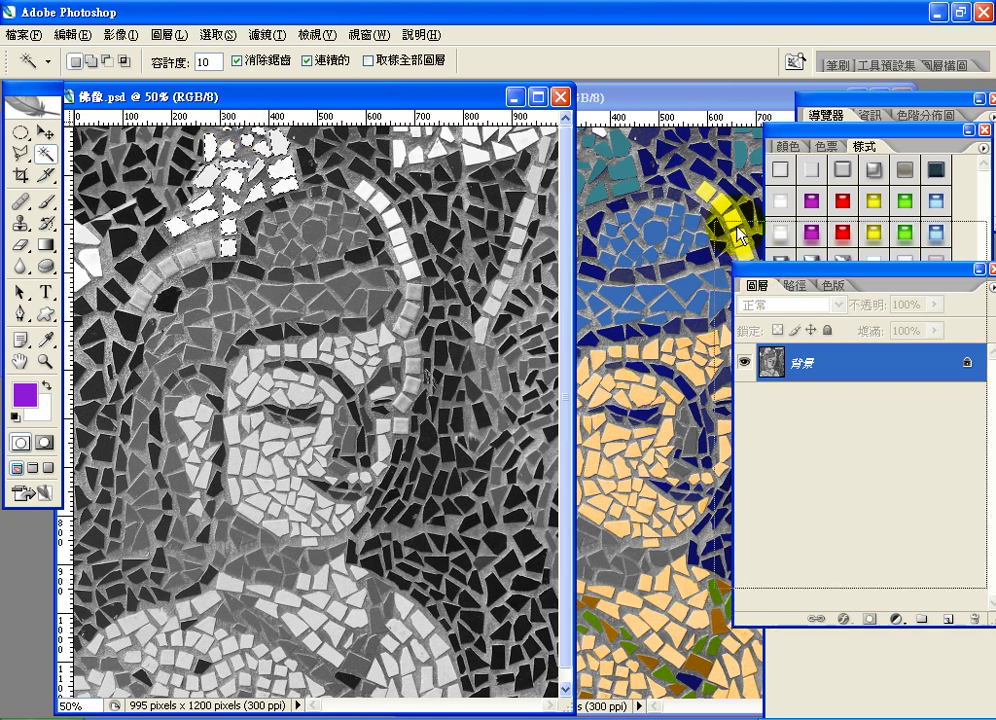
pyautogui.moveTo(736, 283); pyautogui.dragTo(708, 214)
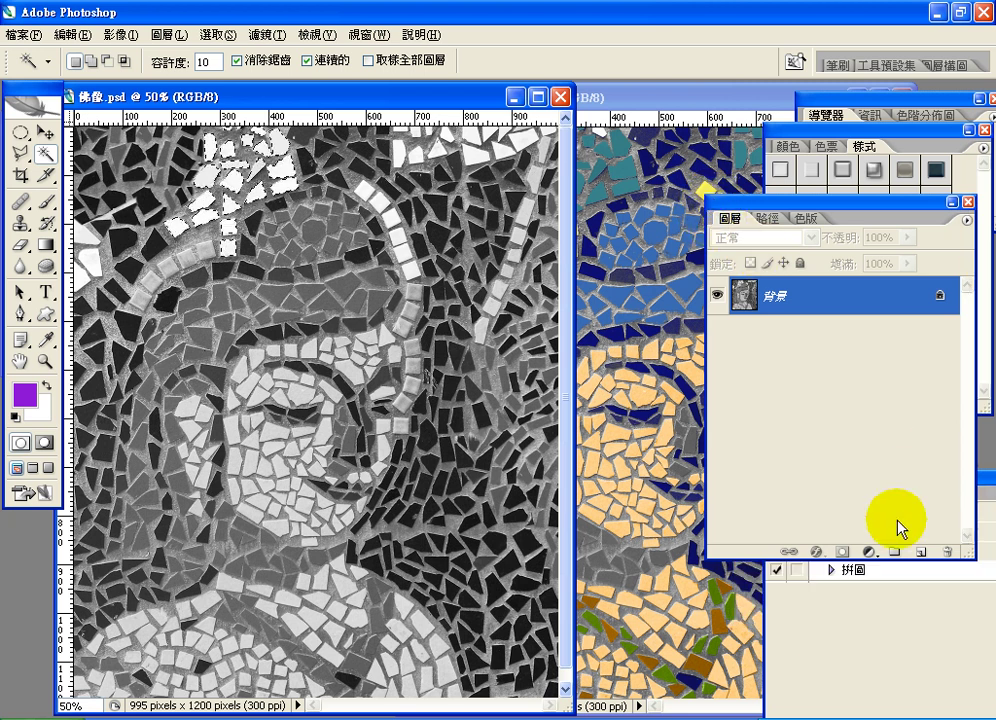
pyautogui.click(869, 552)
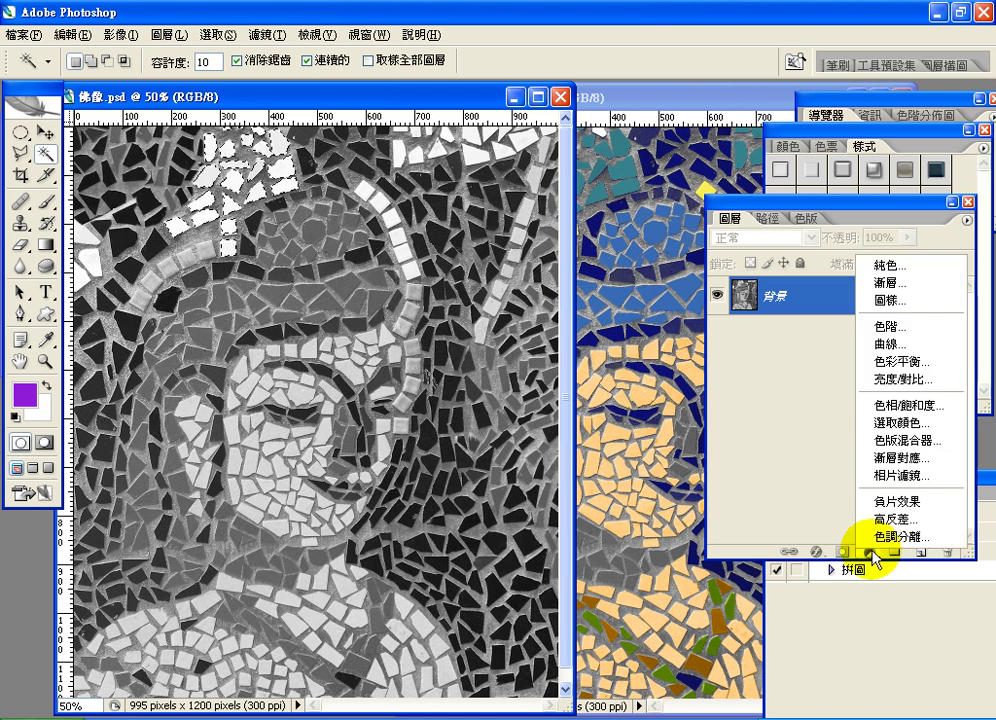
pyautogui.click(871, 553)
pyautogui.click(871, 553)
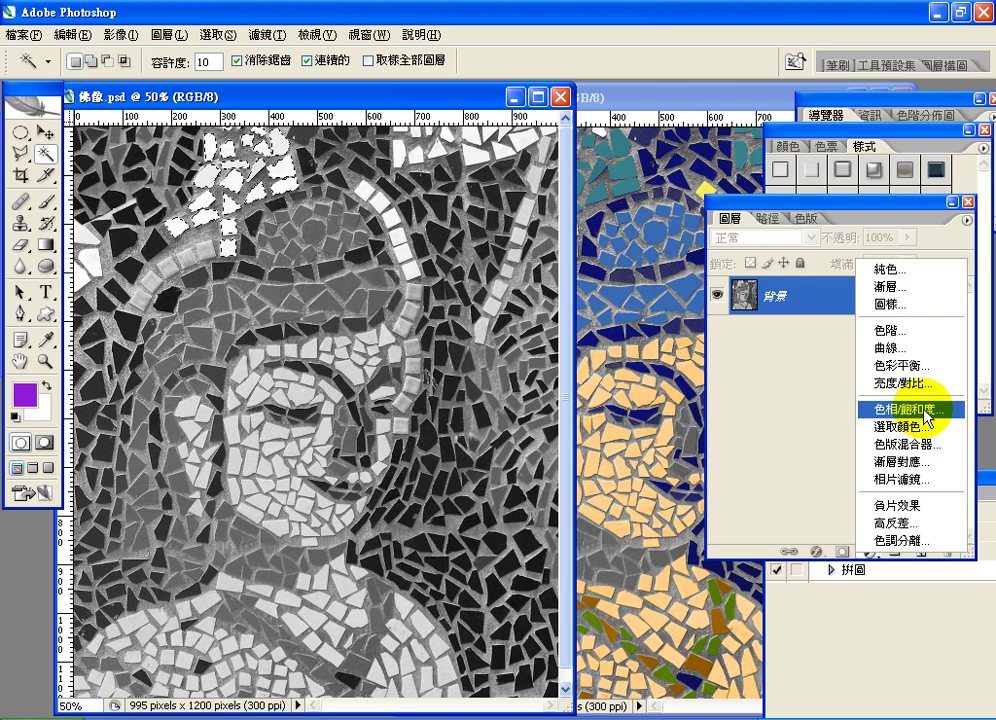
pyautogui.click(925, 410)
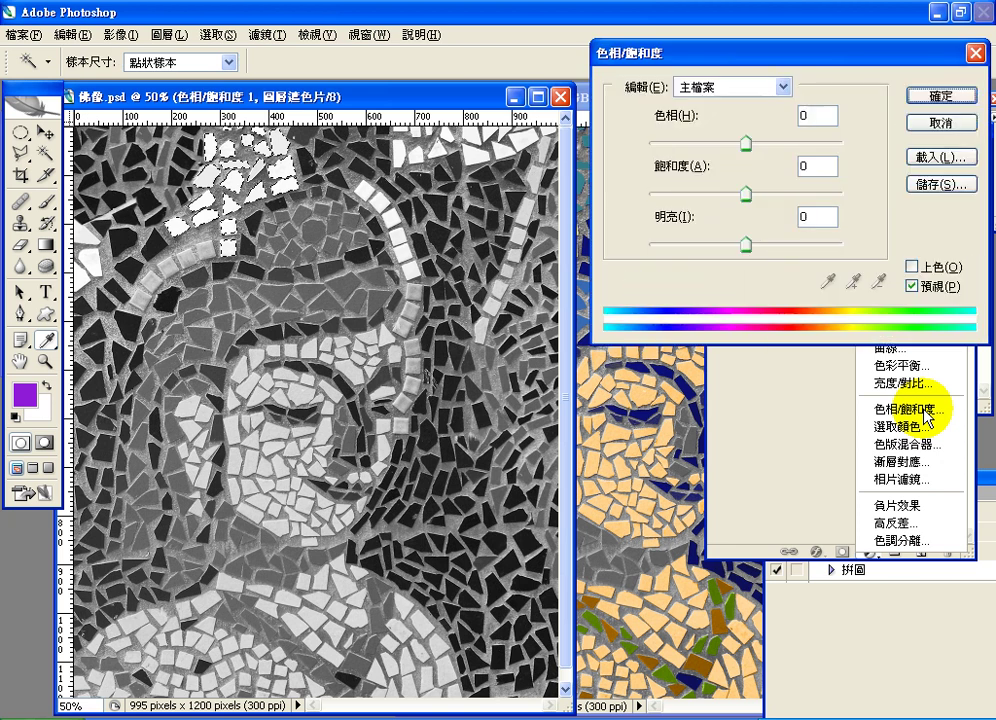
pyautogui.click(911, 267)
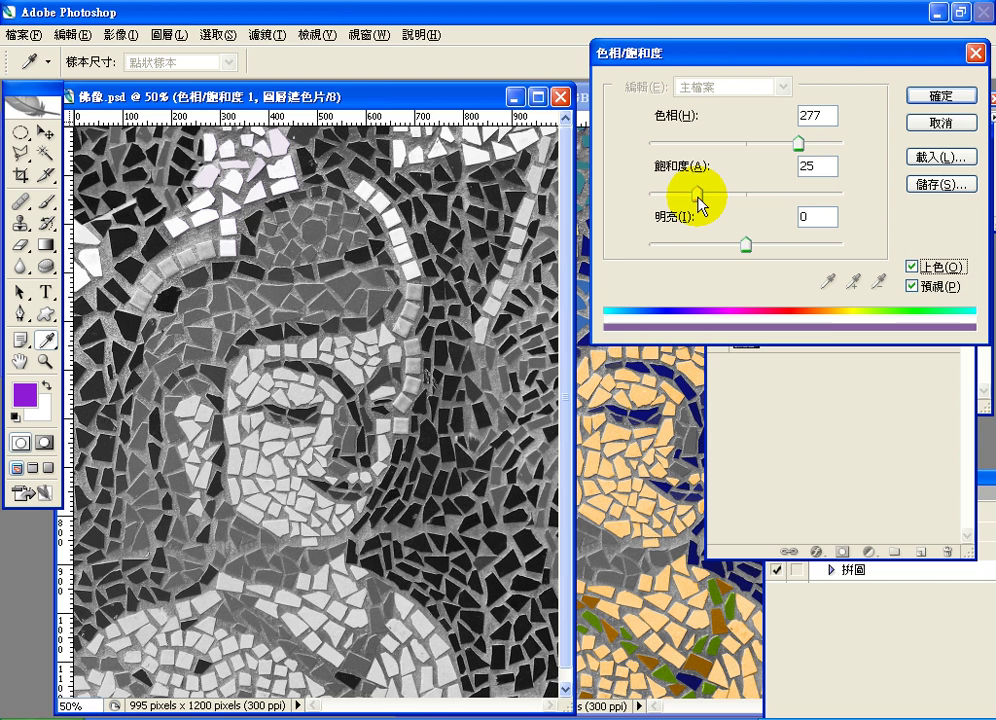
# Step: Try a blue tint on the selected tiles with hue 218, saturation 94 and lightness -38
pyautogui.moveTo(798, 145); pyautogui.dragTo(821, 146)
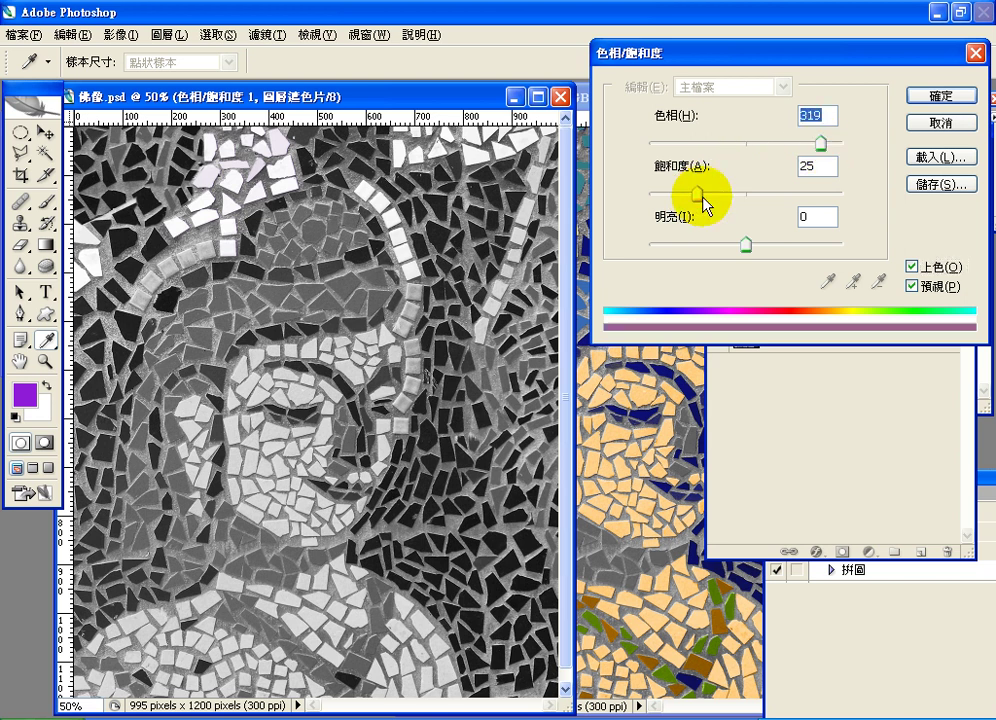
pyautogui.moveTo(707, 200); pyautogui.dragTo(775, 205)
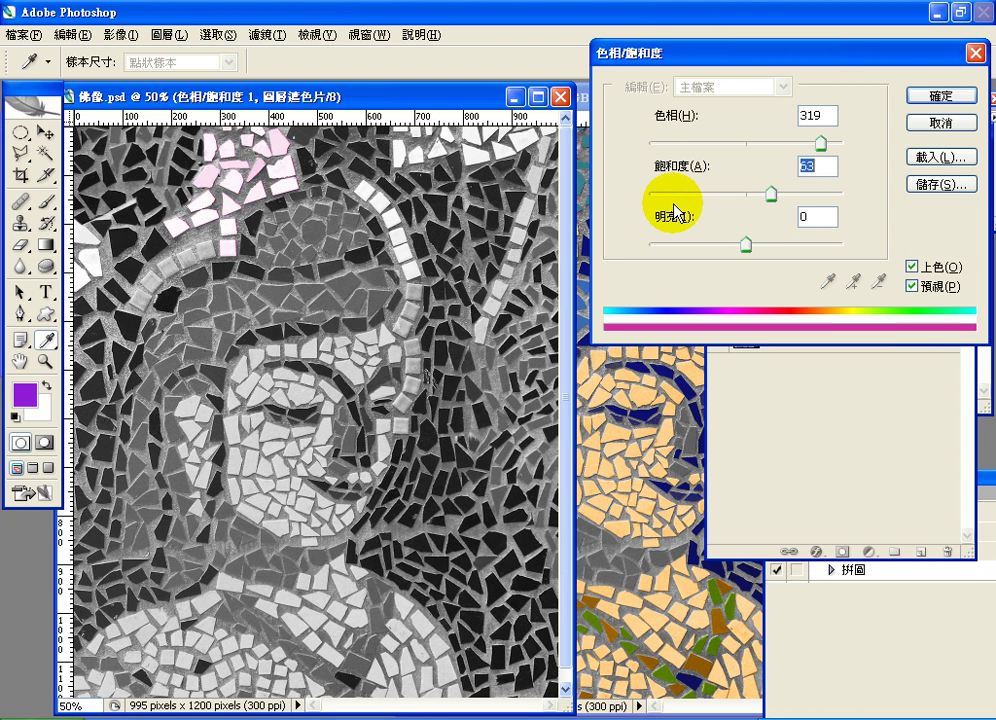
pyautogui.moveTo(820, 144); pyautogui.dragTo(781, 152)
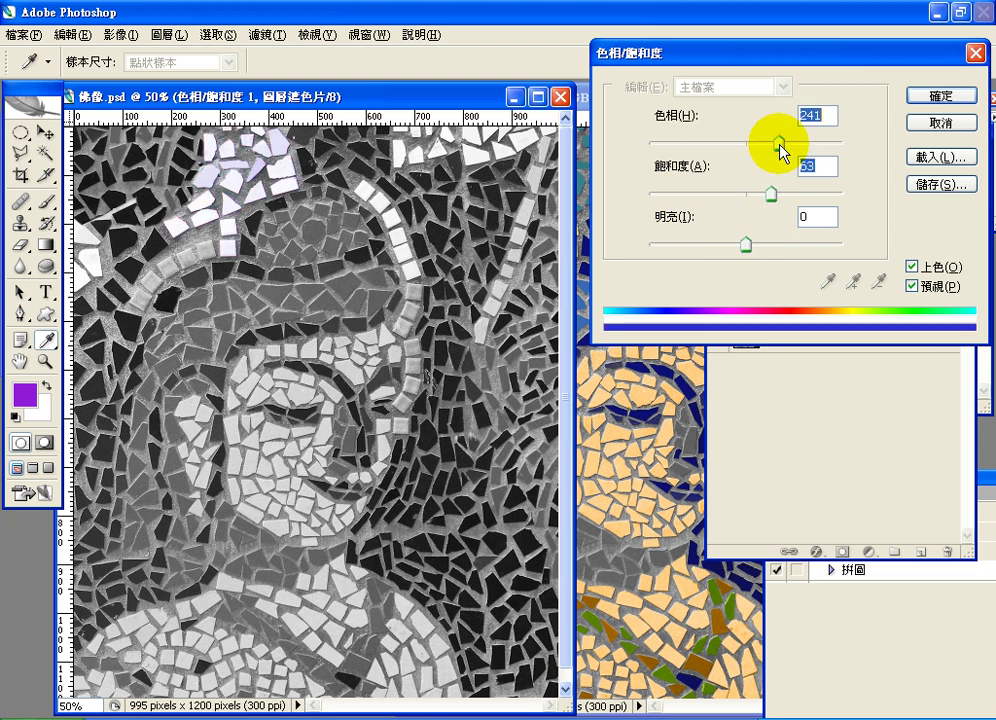
pyautogui.moveTo(779, 143); pyautogui.dragTo(787, 142)
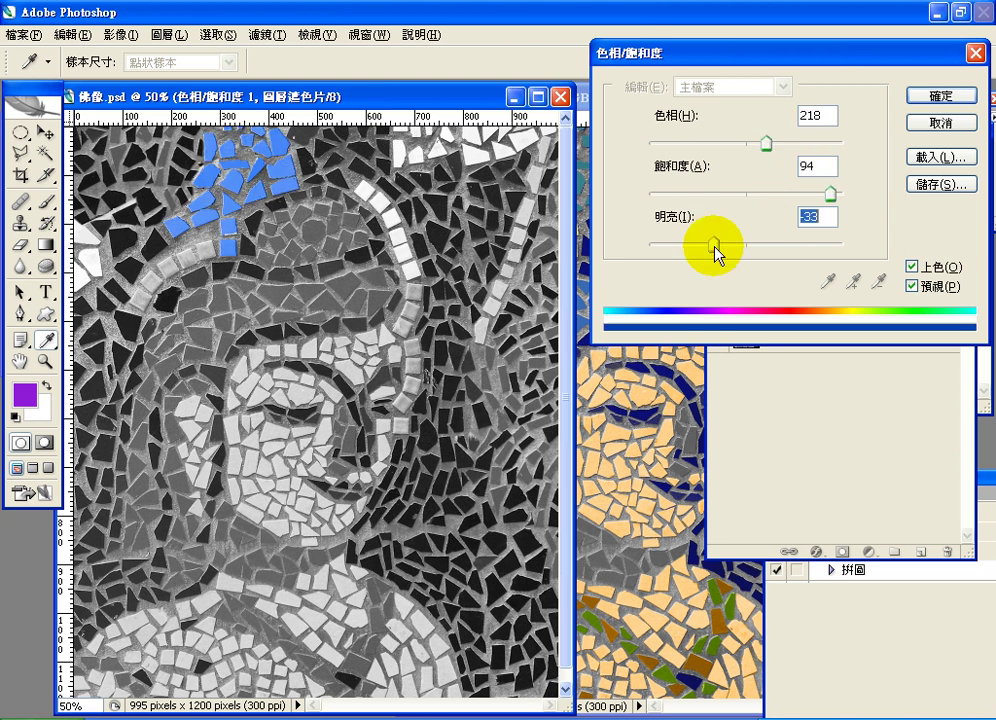
pyautogui.moveTo(716, 251)
pyautogui.mouseDown()
pyautogui.moveTo(703, 253)
pyautogui.moveTo(718, 251)
pyautogui.moveTo(710, 249)
pyautogui.mouseUp()
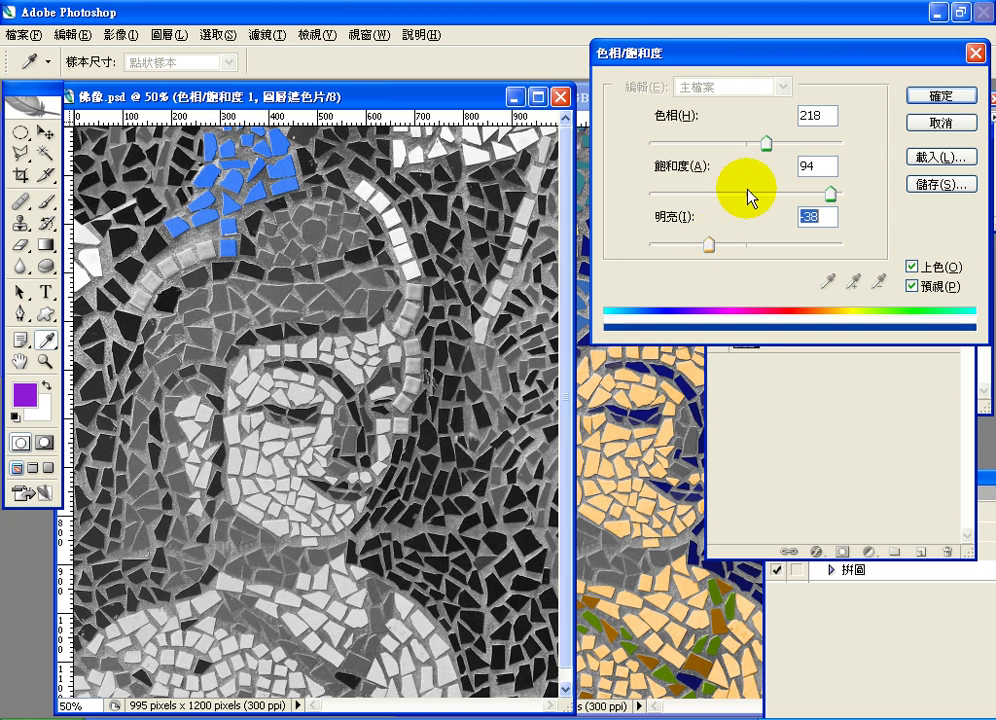
# Step: Shift the tiles to dark teal with hue 185, saturation 54 and lightness -68, comparing them with the tiles in 佛像-F.psd
pyautogui.moveTo(766, 145); pyautogui.dragTo(751, 145)
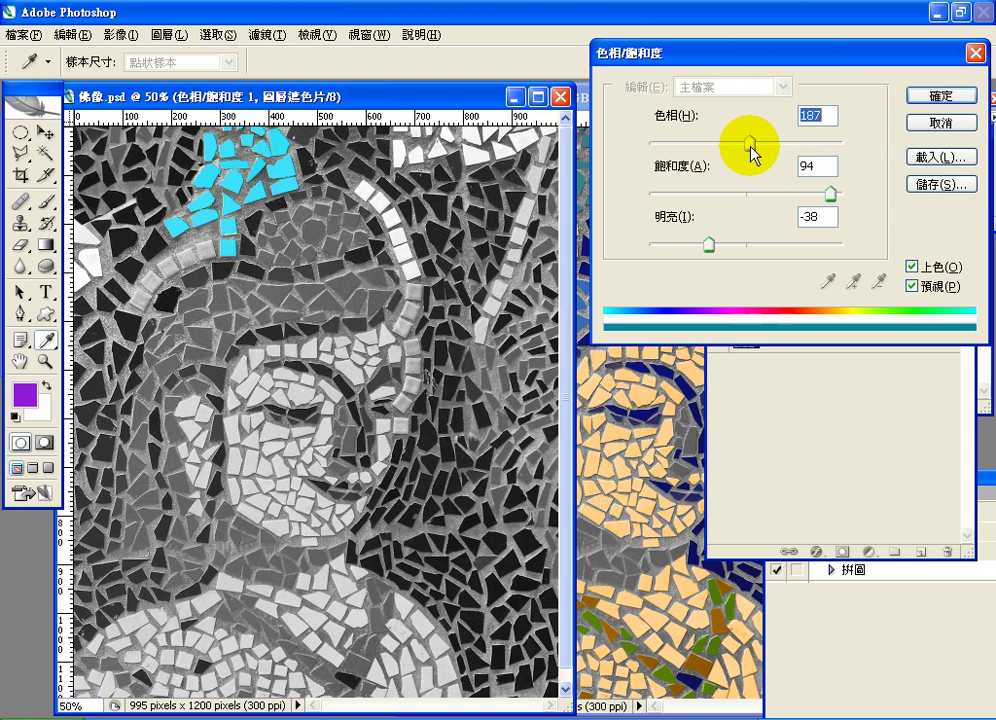
pyautogui.moveTo(829, 193); pyautogui.dragTo(749, 198)
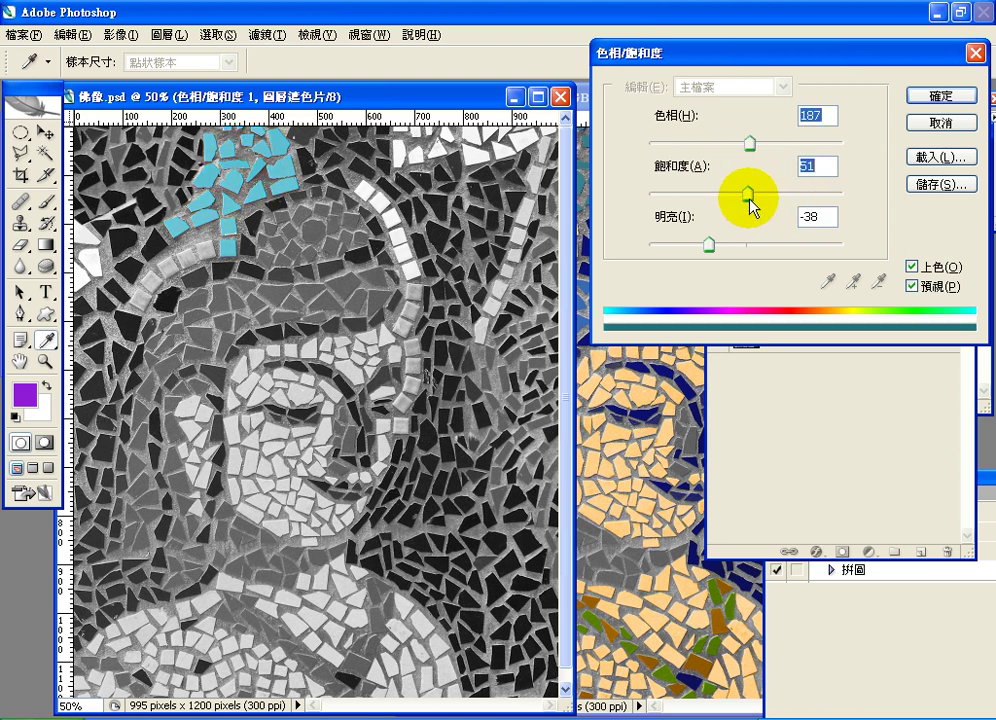
pyautogui.moveTo(751, 146); pyautogui.dragTo(727, 147)
pyautogui.moveTo(711, 56); pyautogui.dragTo(804, 64)
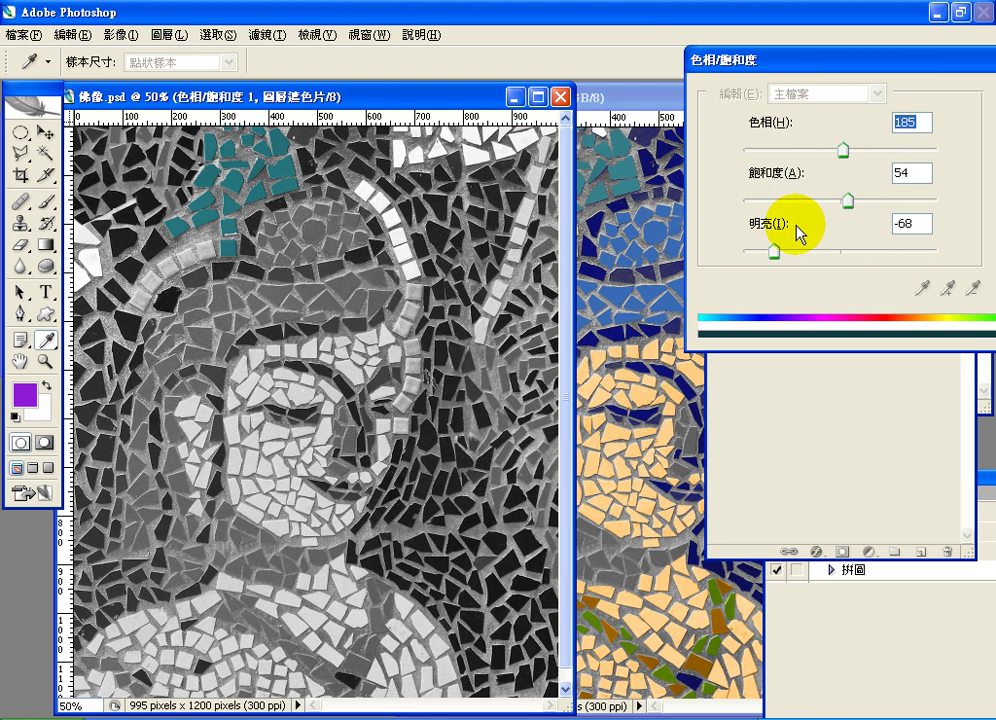
# Step: Fine-tune the teal tint to hue 184 and lightness -64 and apply the Hue/Saturation adjustment
pyautogui.moveTo(777, 258); pyautogui.dragTo(845, 258)
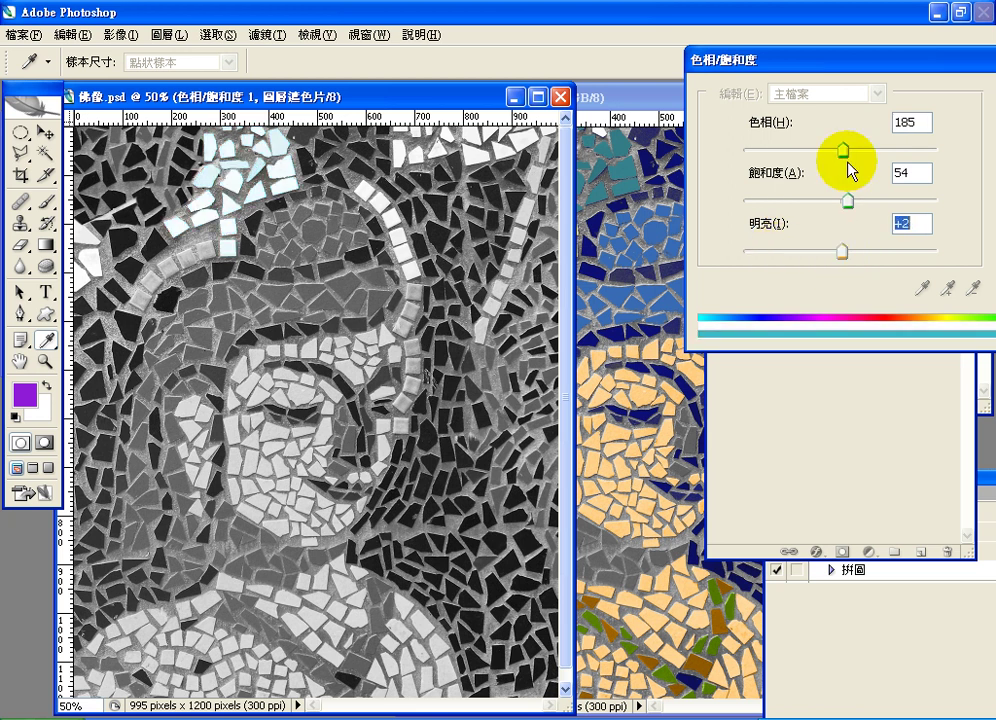
pyautogui.moveTo(836, 151); pyautogui.dragTo(871, 165)
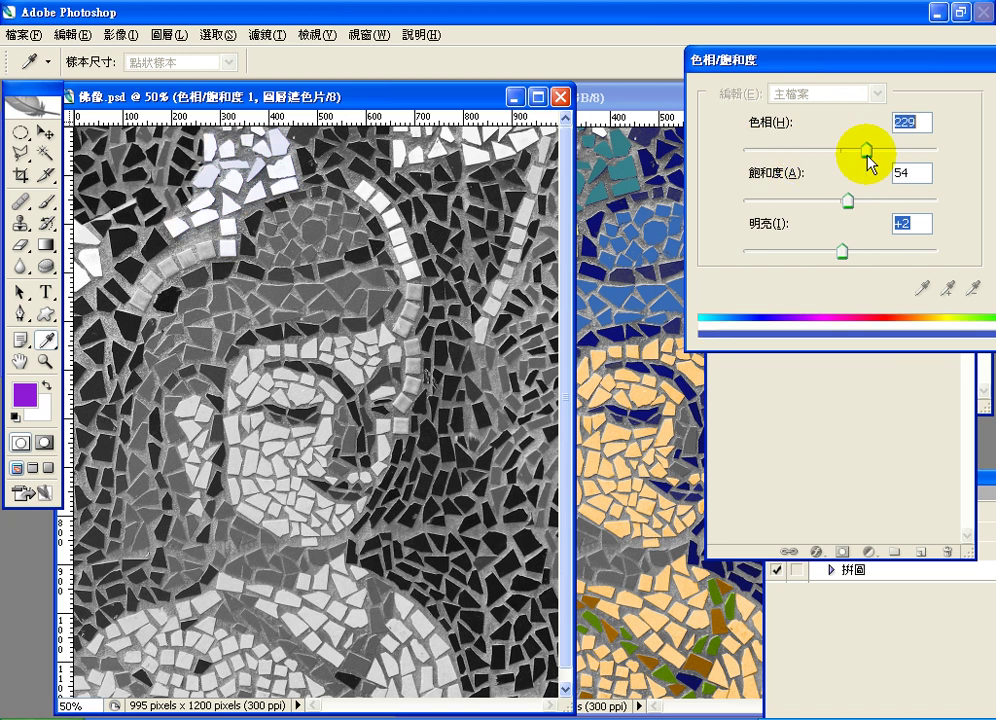
pyautogui.moveTo(843, 256); pyautogui.dragTo(779, 258)
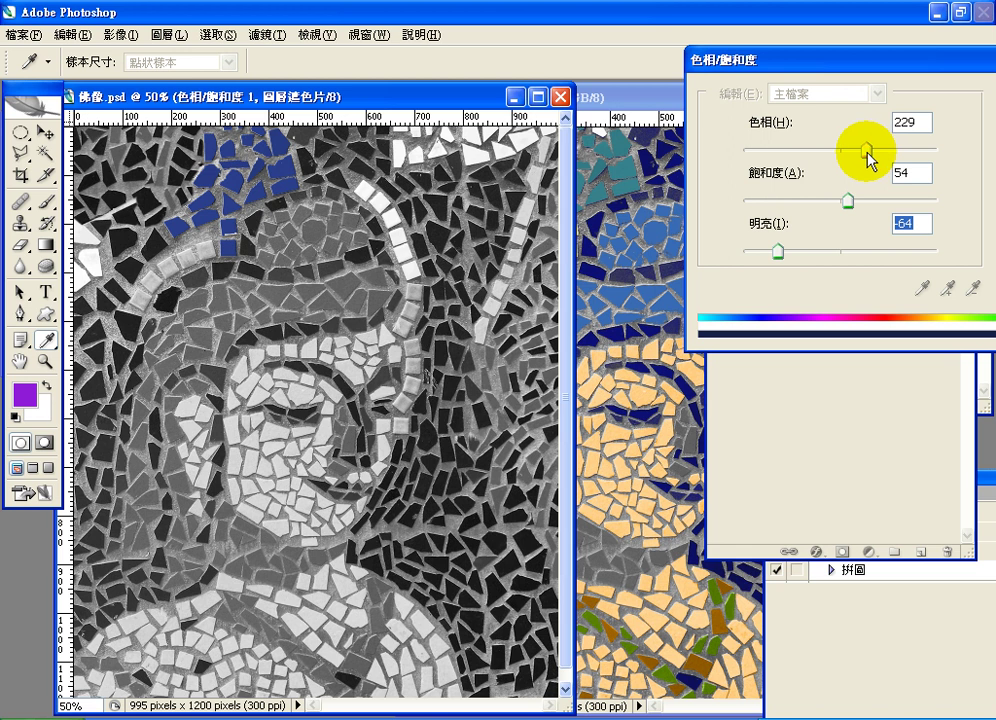
pyautogui.moveTo(867, 152); pyautogui.dragTo(843, 153)
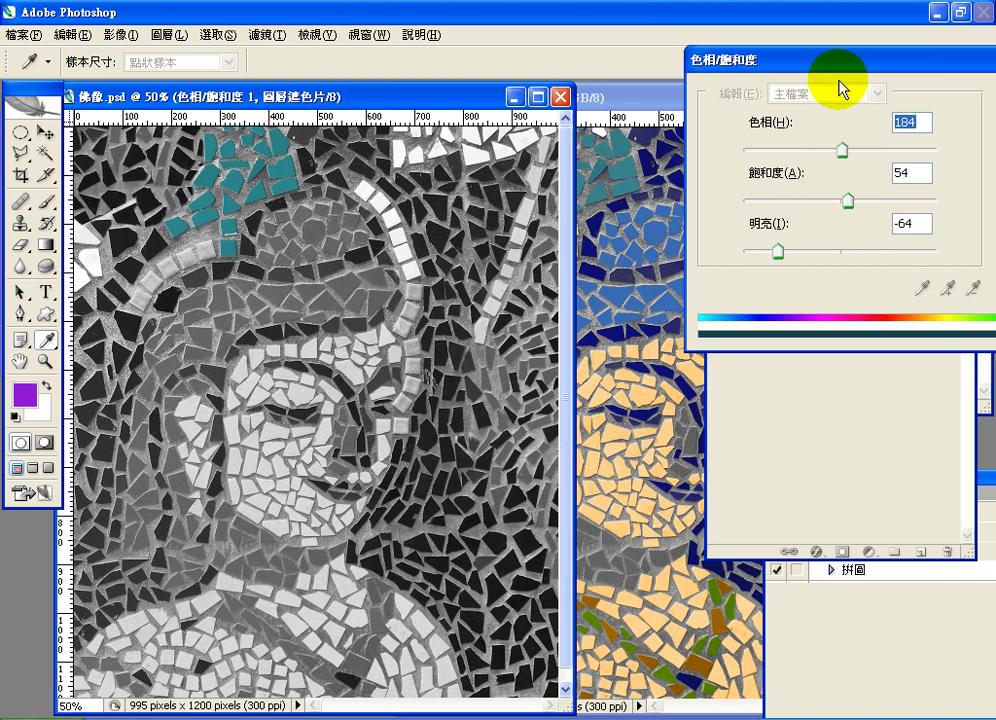
pyautogui.moveTo(830, 66); pyautogui.dragTo(565, 98)
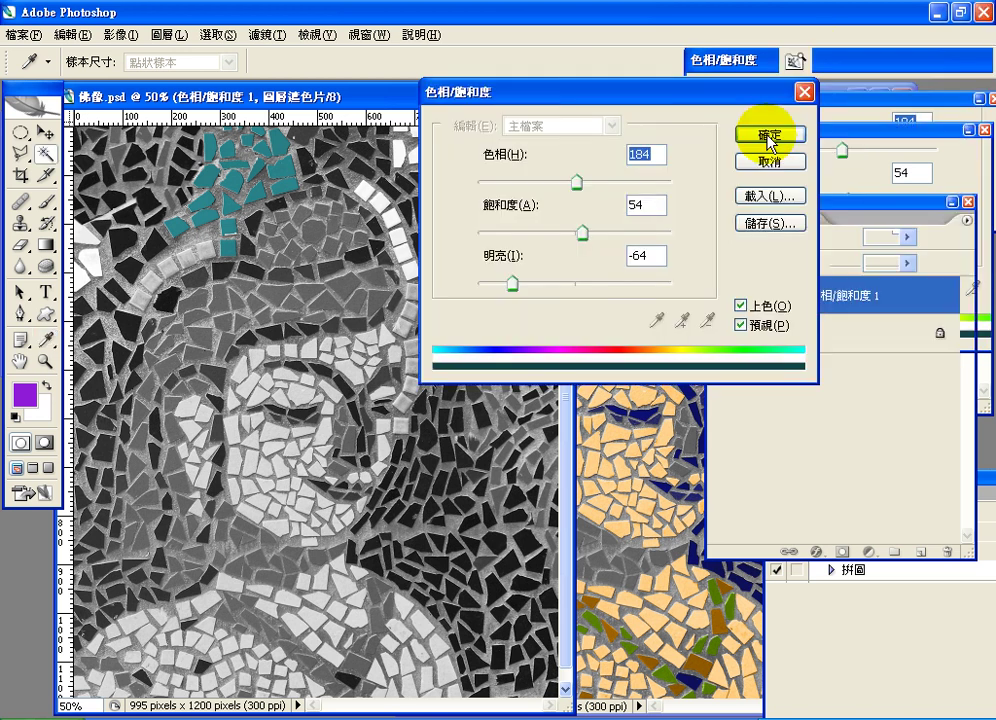
pyautogui.click(769, 137)
# Step: Switch to the 佛像-F.psd document to view its layers
pyautogui.press('w')
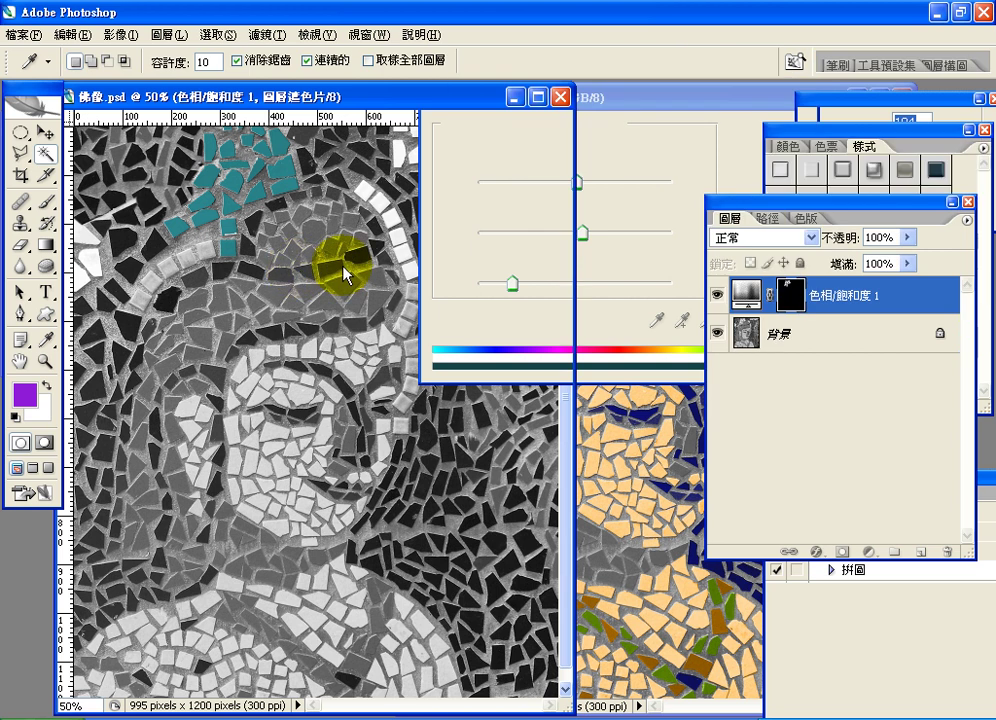
pyautogui.press('d')
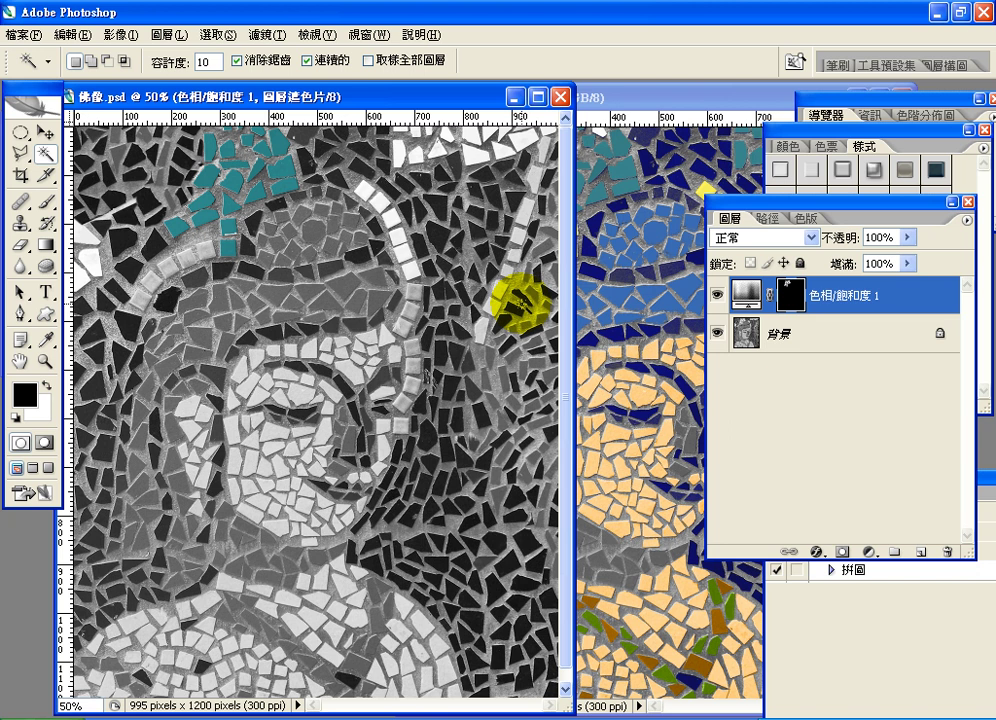
pyautogui.click(675, 240)
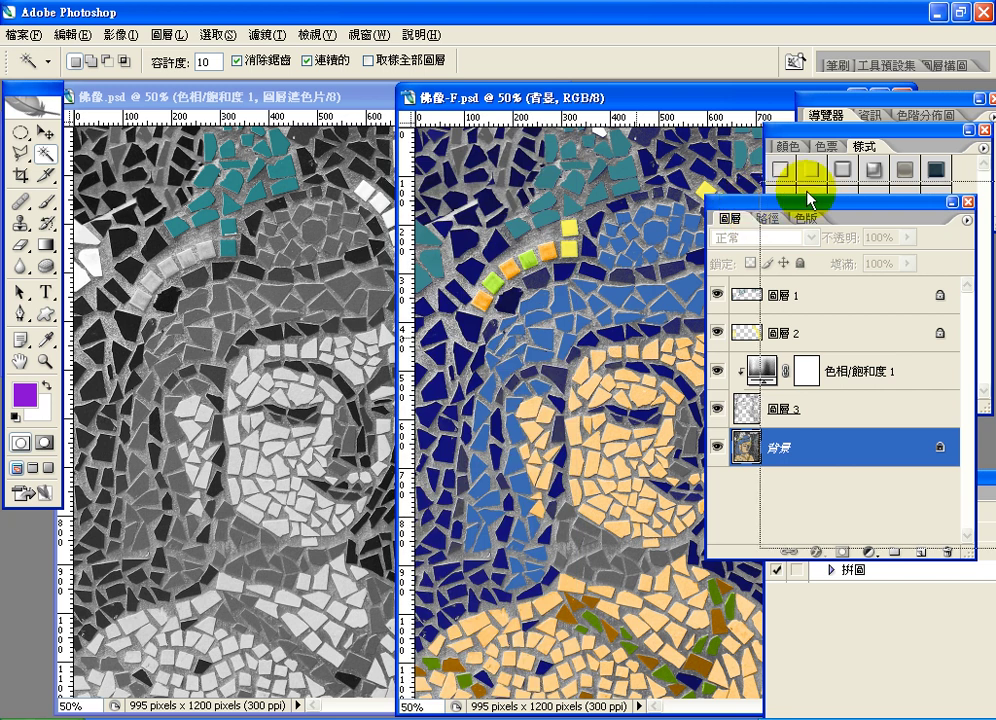
# Step: Return to 佛像.psd and use Color Range to sample a light face tile with the fuzziness set to 24
pyautogui.moveTo(806, 192); pyautogui.dragTo(678, 362)
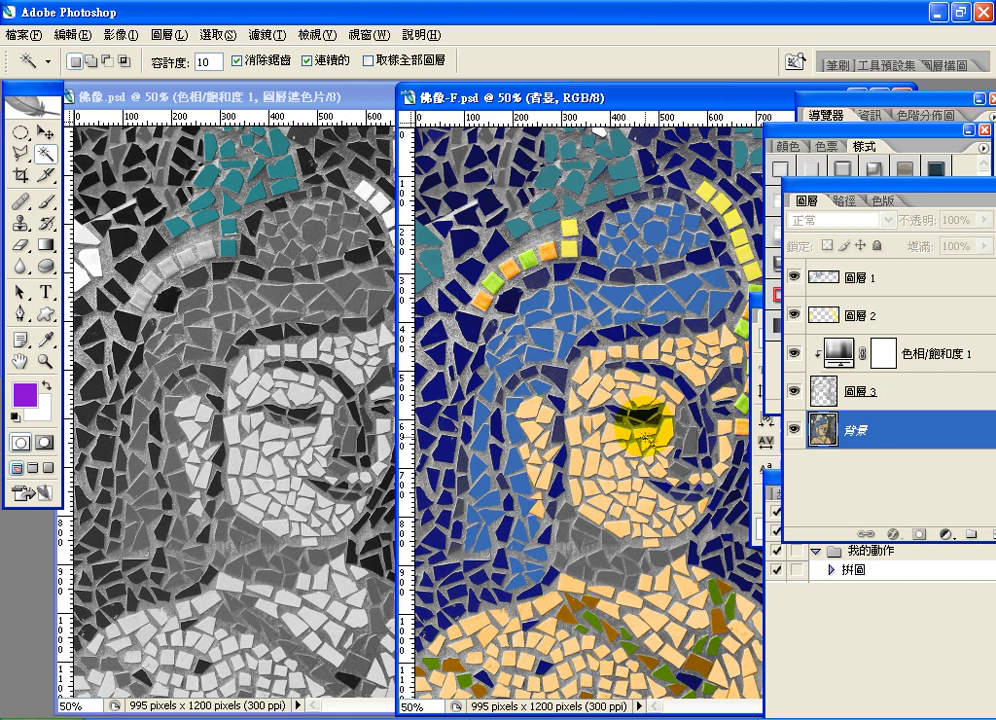
pyautogui.click(366, 104)
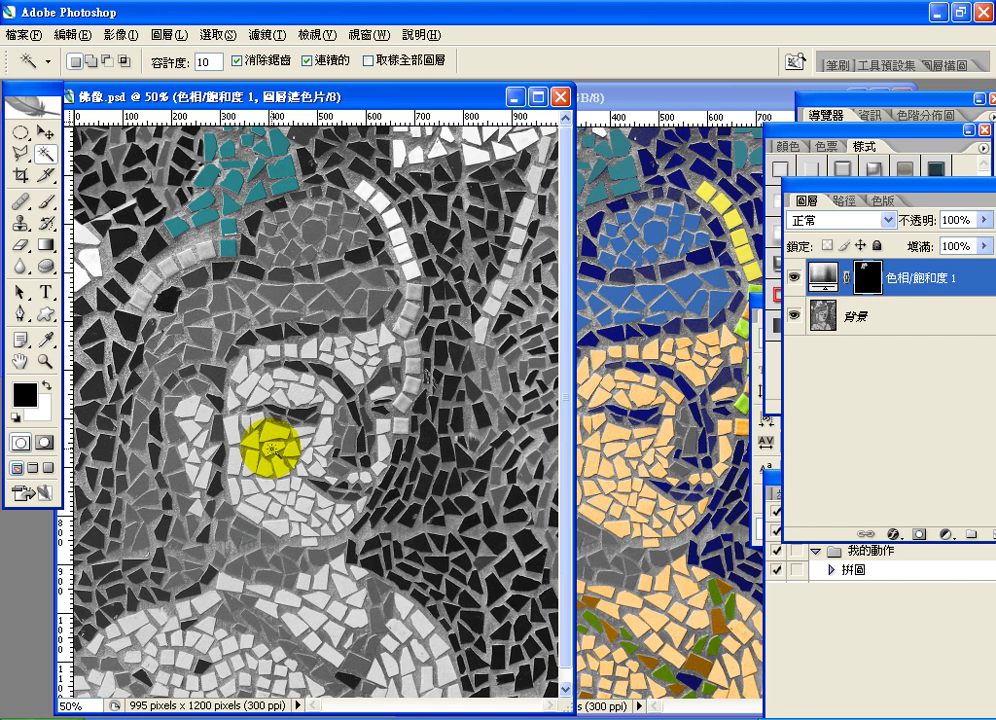
pyautogui.click(210, 36)
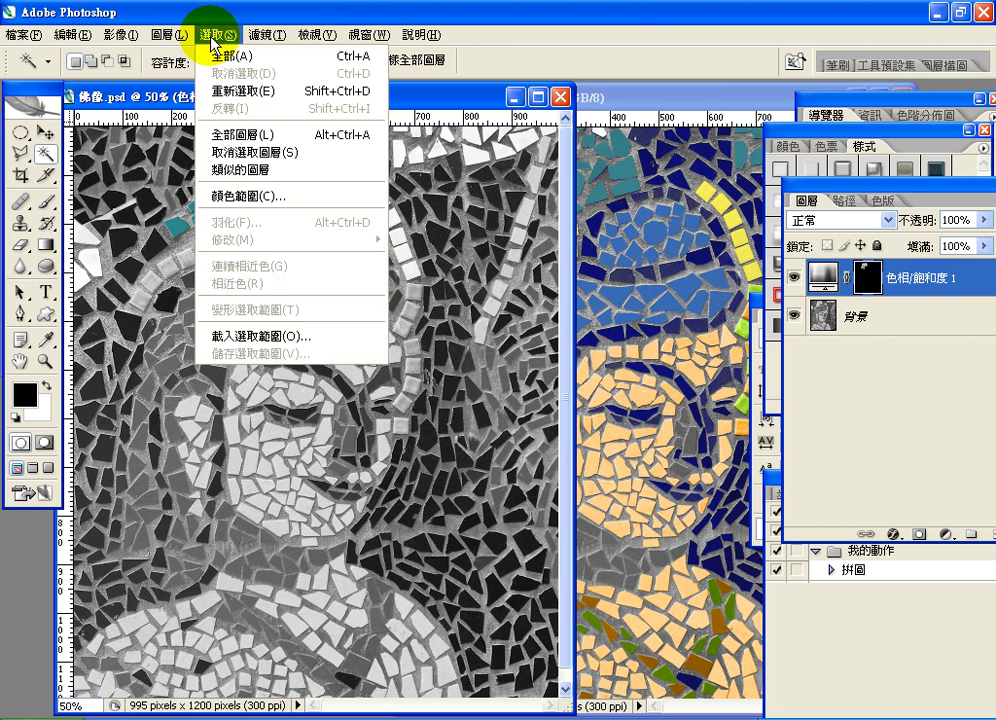
pyautogui.click(305, 196)
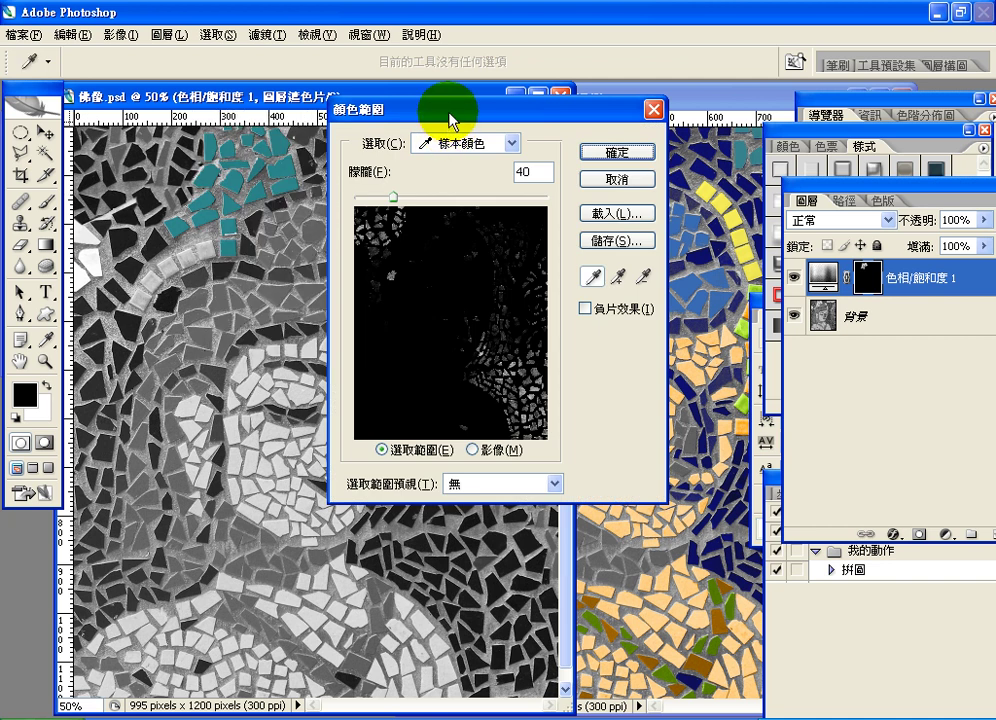
pyautogui.moveTo(449, 112); pyautogui.dragTo(517, 94)
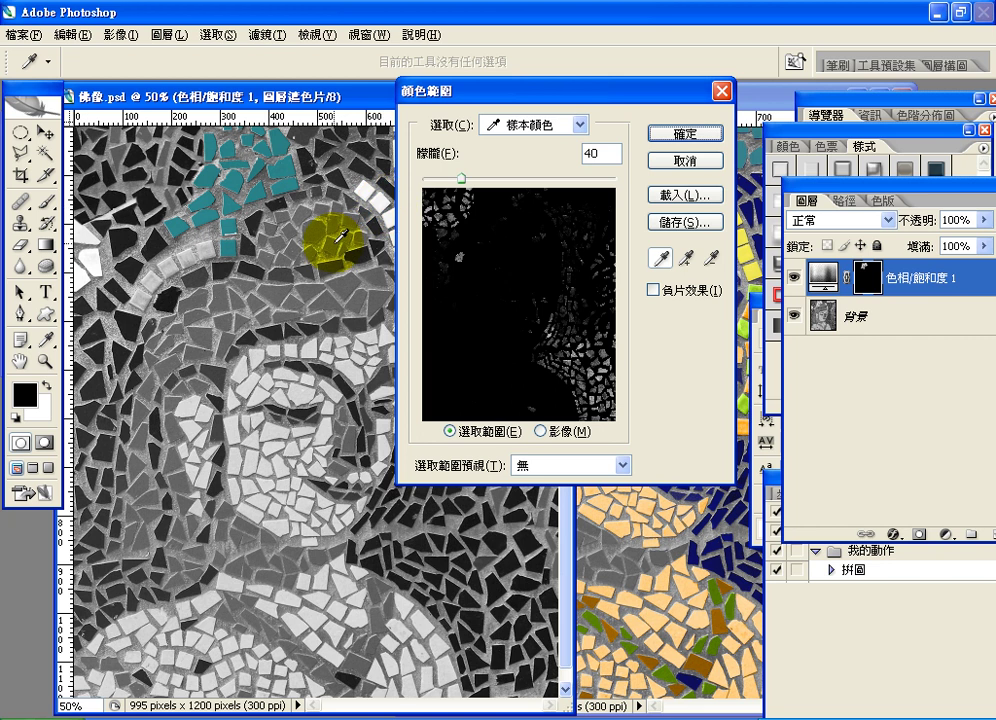
pyautogui.click(316, 347)
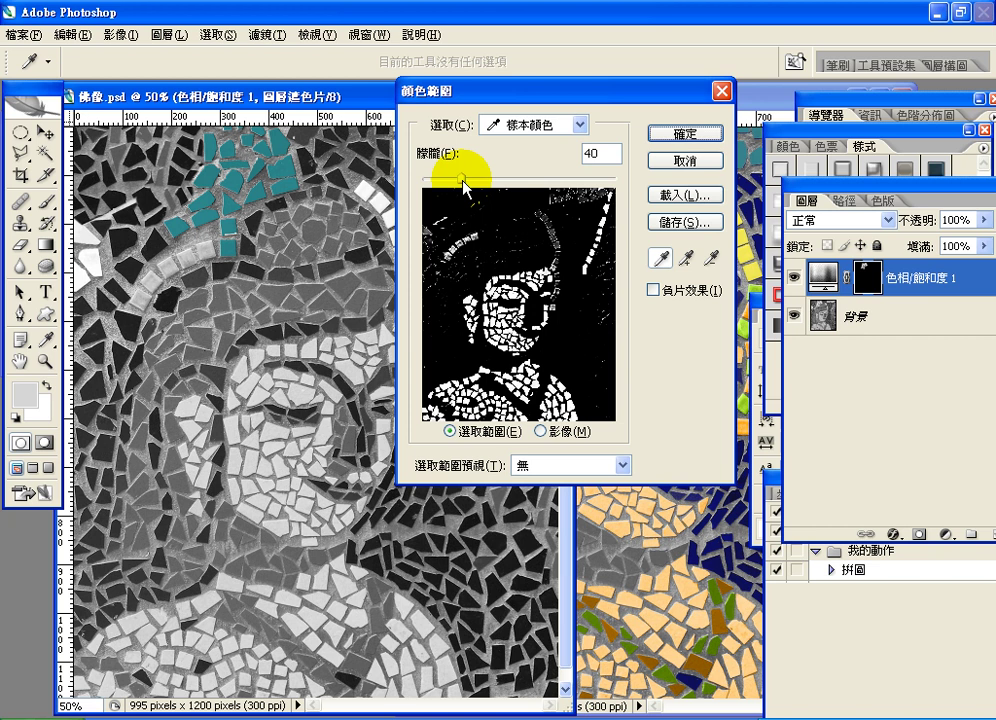
pyautogui.moveTo(462, 180)
pyautogui.mouseDown()
pyautogui.moveTo(428, 184)
pyautogui.moveTo(486, 118)
pyautogui.moveTo(508, 179)
pyautogui.moveTo(447, 181)
pyautogui.mouseUp()
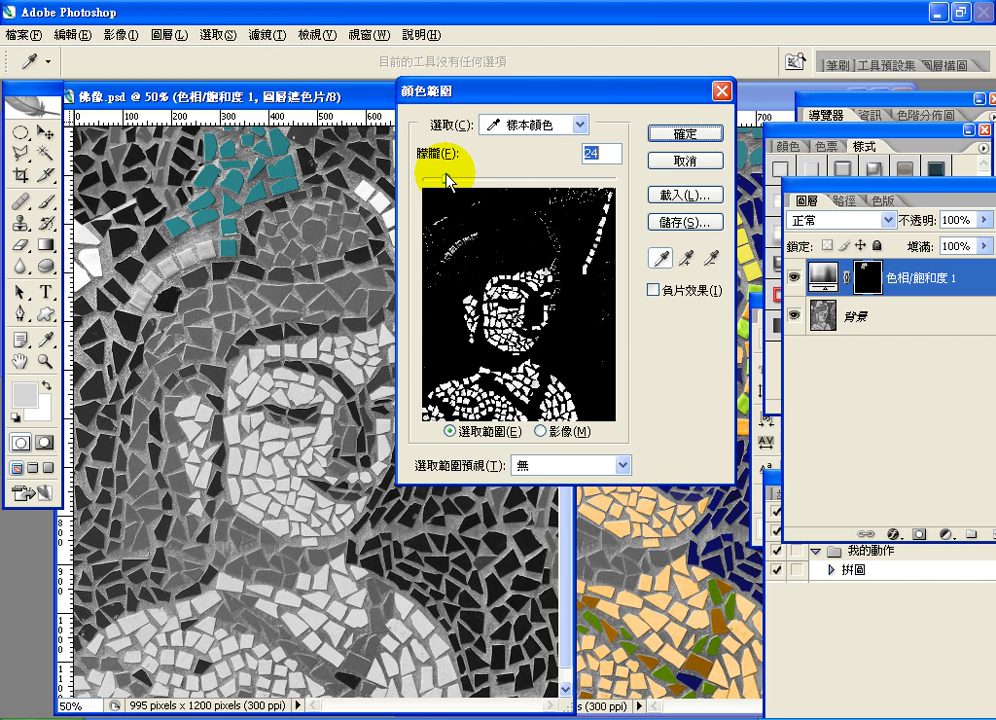
pyautogui.moveTo(447, 181); pyautogui.dragTo(447, 181)
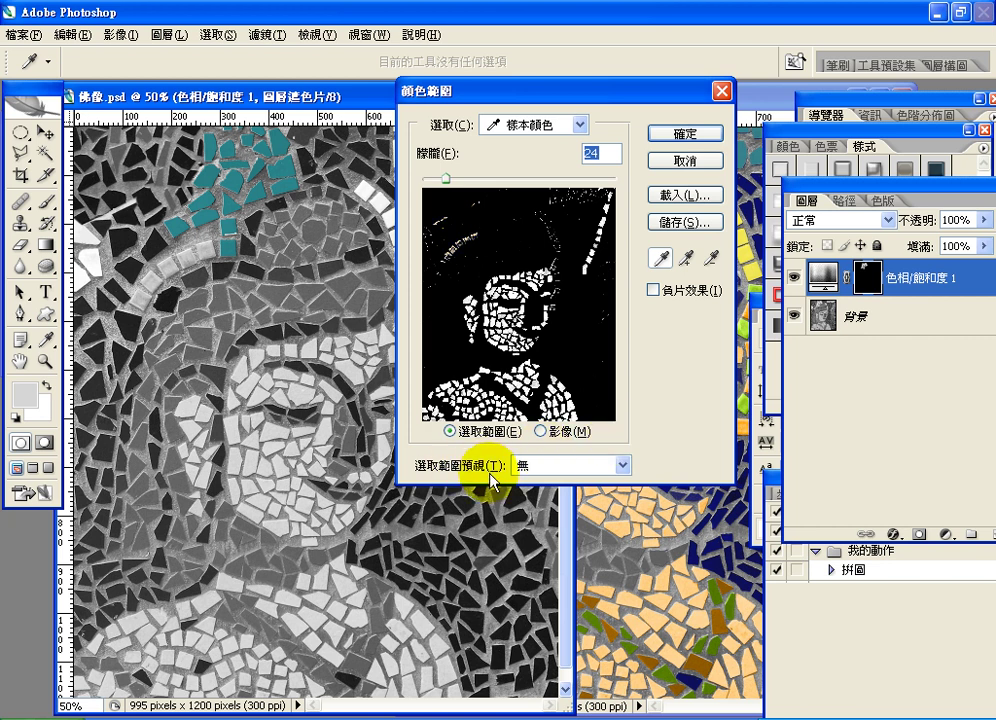
# Step: Preview the color range as a Quick Mask over the image, then set the selection preview back to None
pyautogui.click(556, 466)
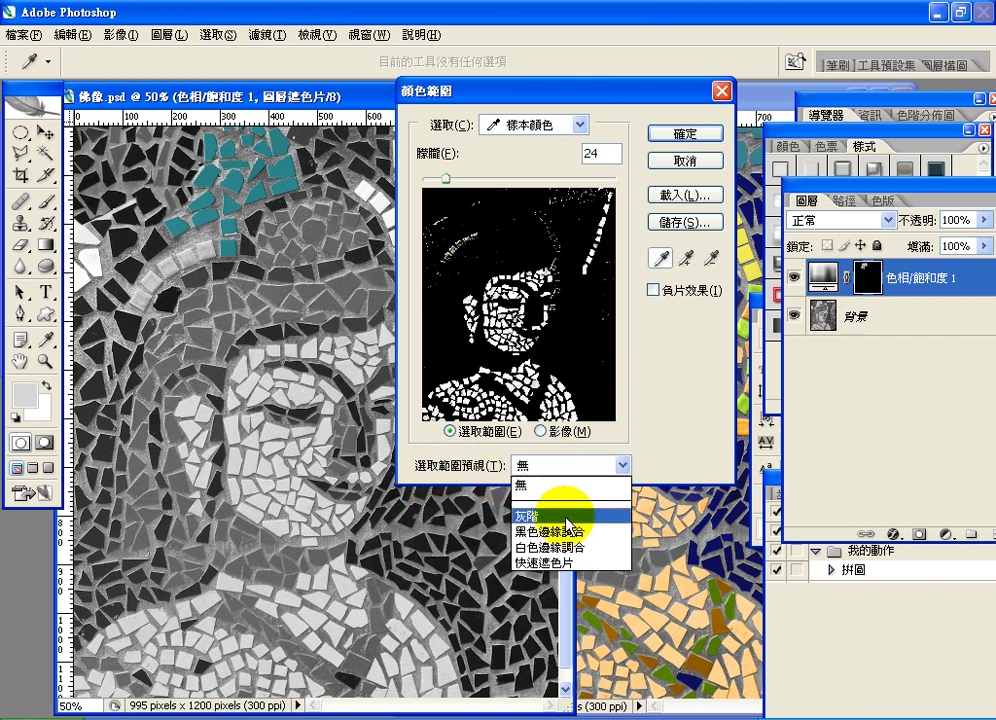
pyautogui.click(566, 563)
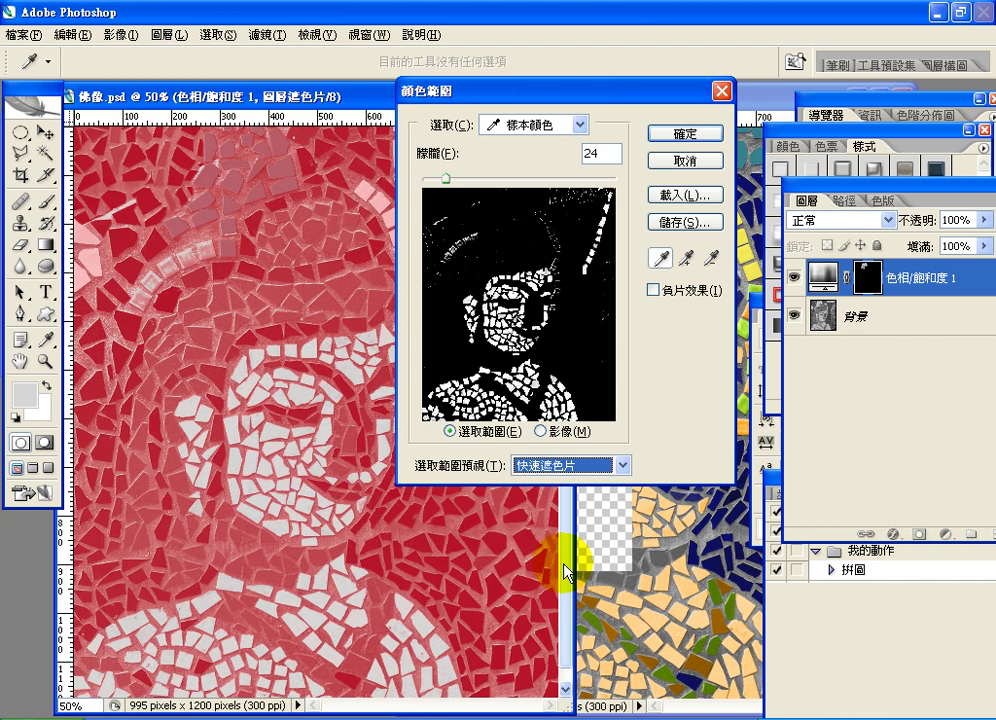
pyautogui.click(556, 467)
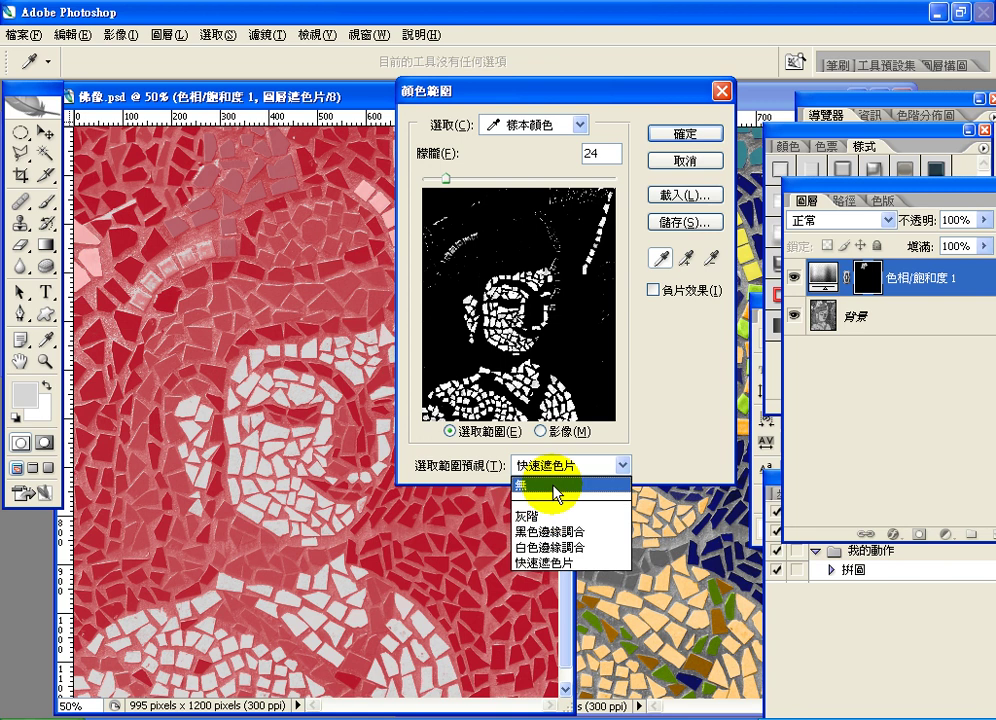
pyautogui.click(555, 487)
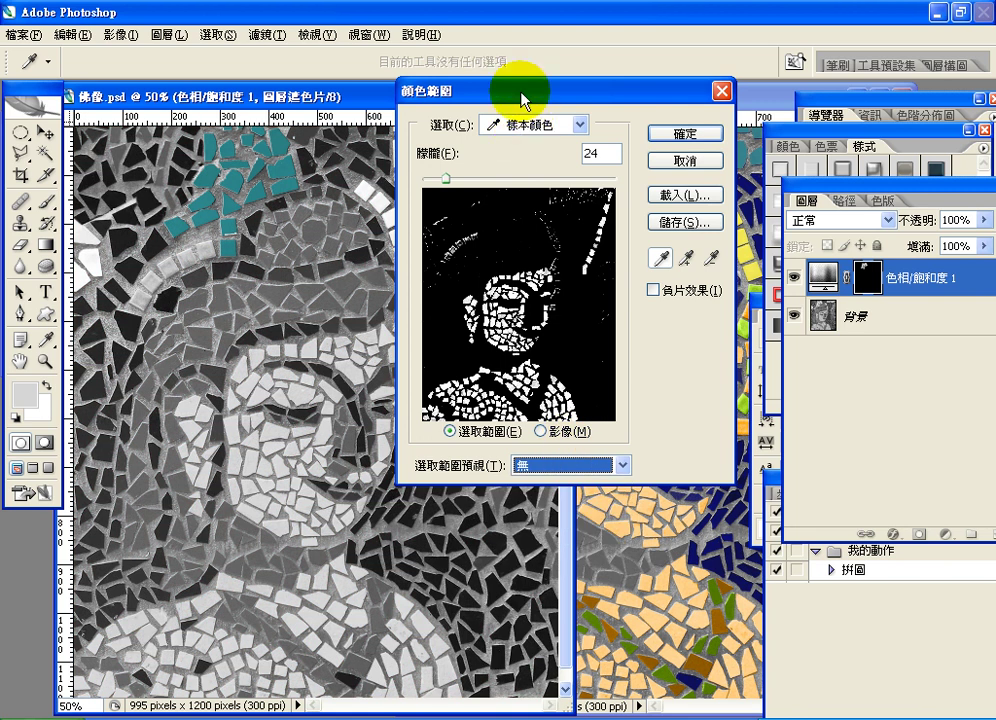
# Step: Try to subtract the light strip tiles beside the head from the sampled color range
pyautogui.moveTo(522, 98); pyautogui.dragTo(568, 98)
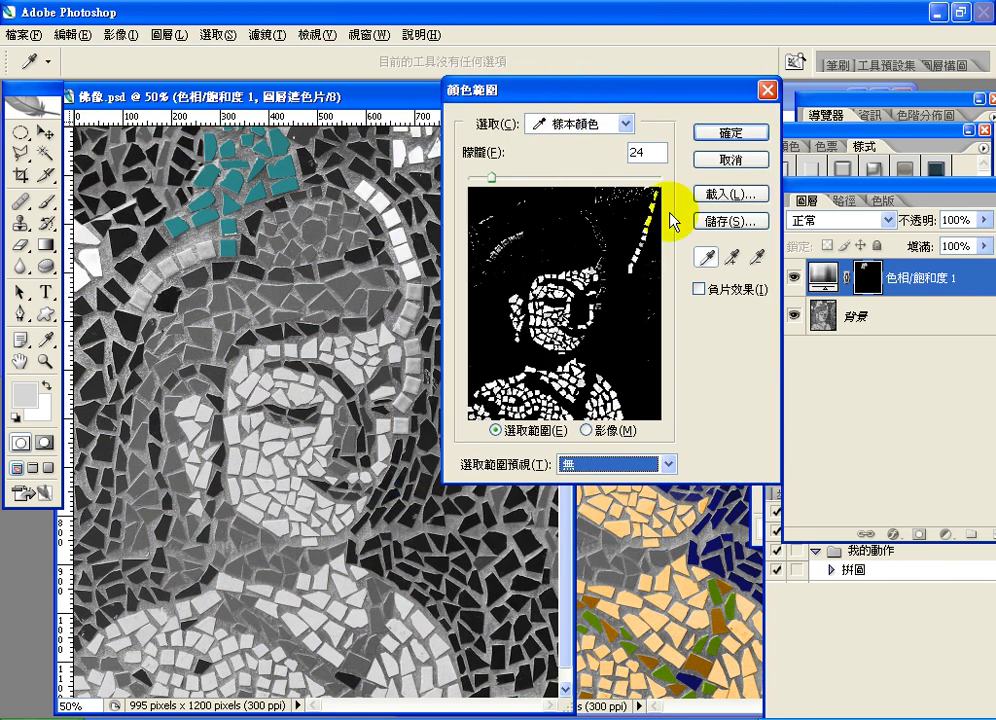
pyautogui.moveTo(600, 92); pyautogui.dragTo(390, 205)
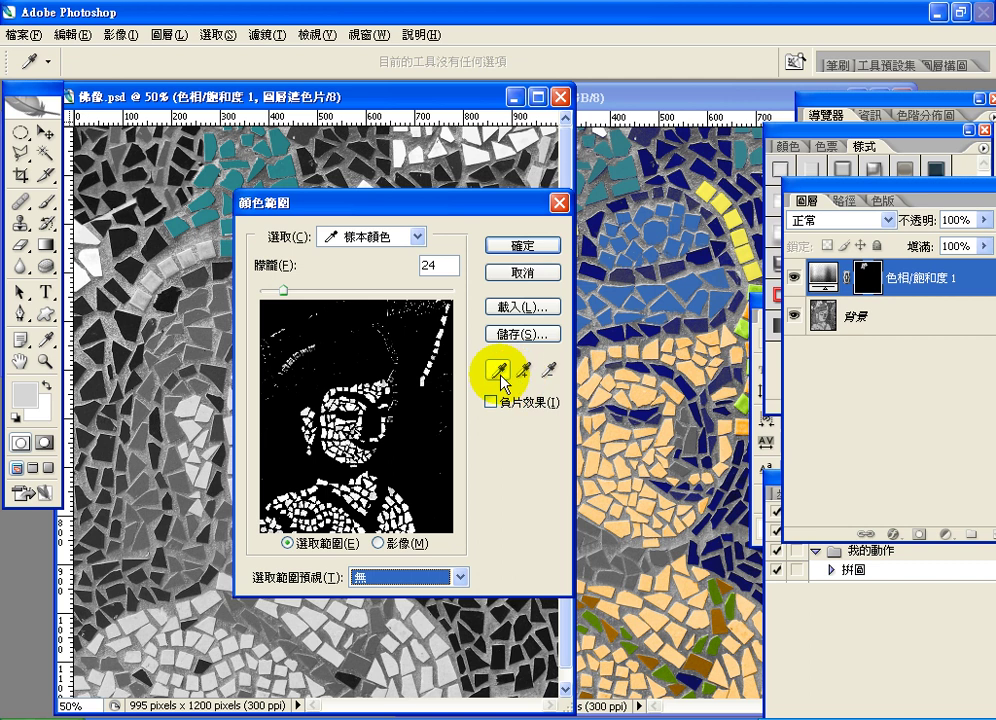
pyautogui.click(552, 373)
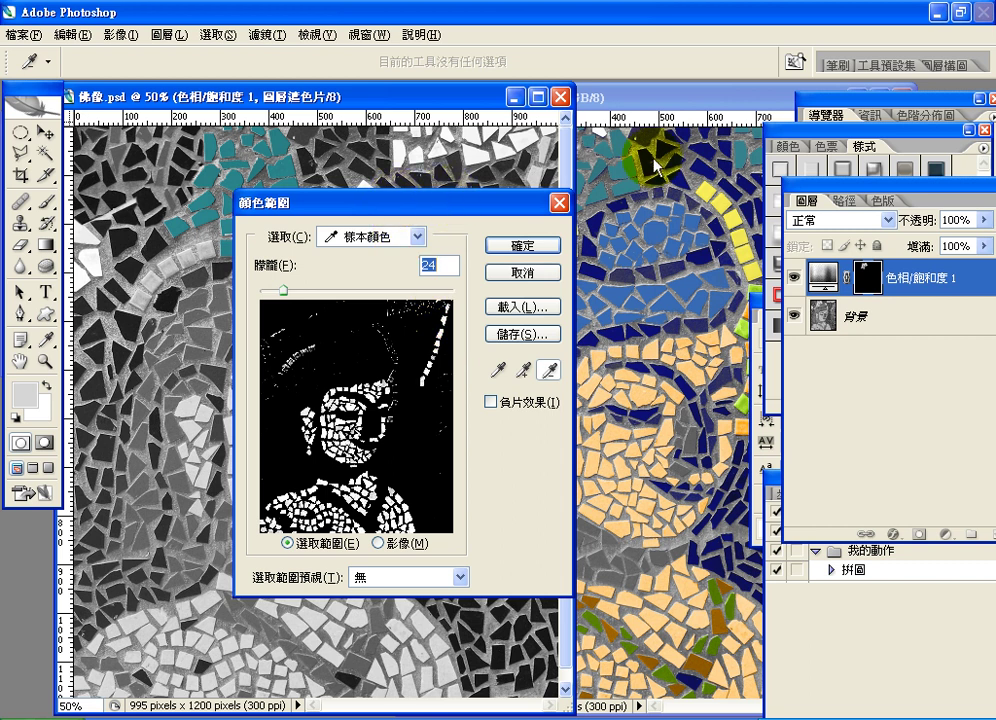
pyautogui.moveTo(300, 202); pyautogui.dragTo(629, 162)
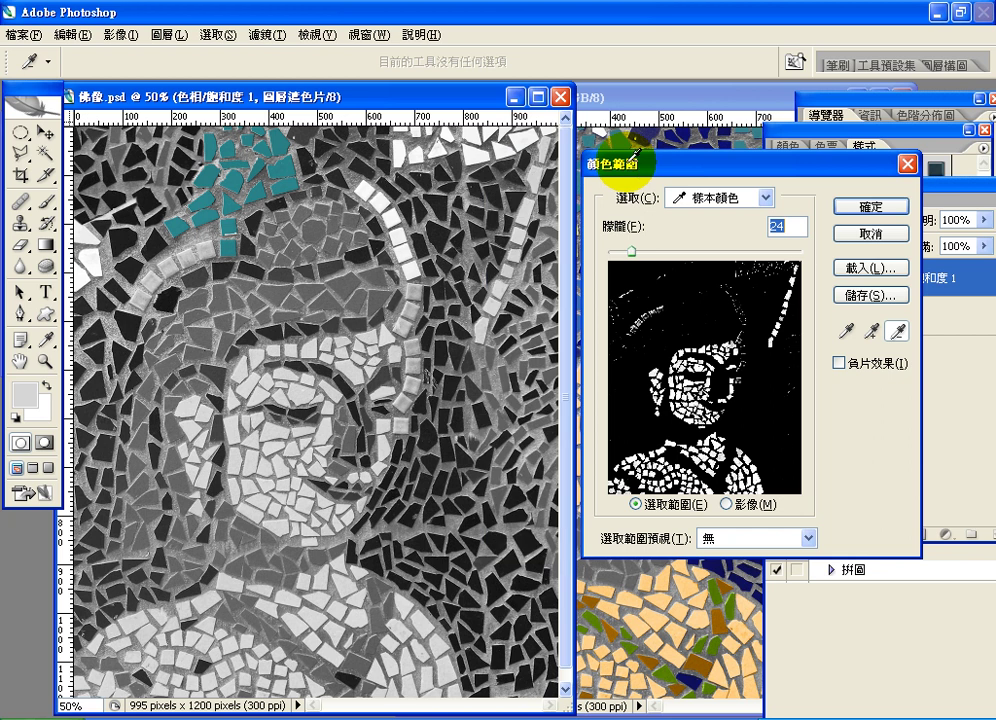
pyautogui.click(516, 231)
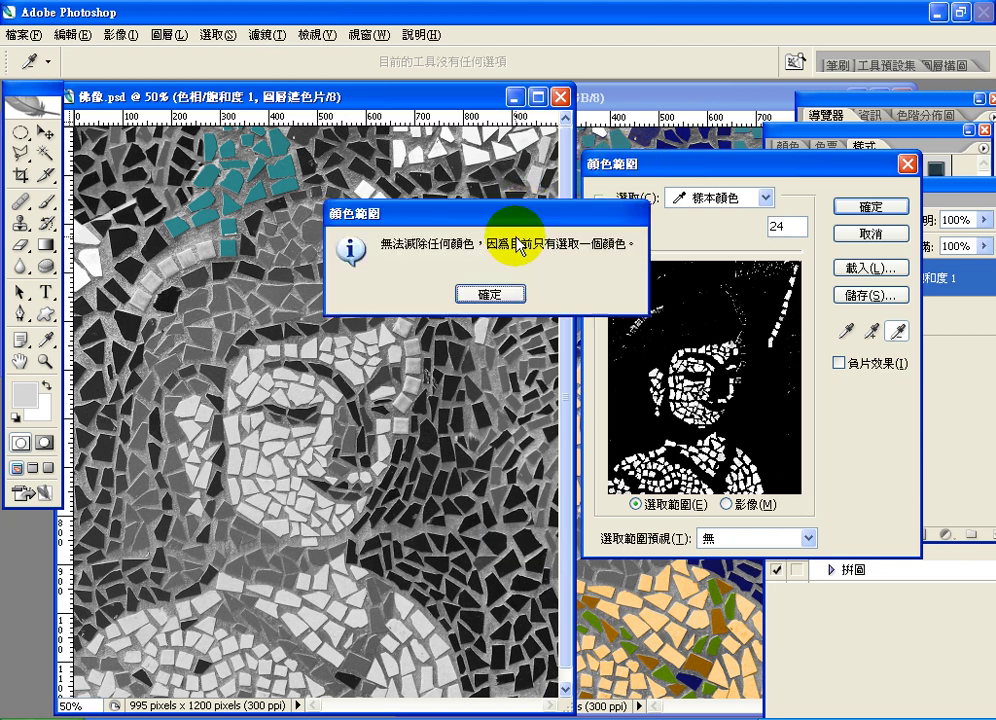
pyautogui.click(503, 295)
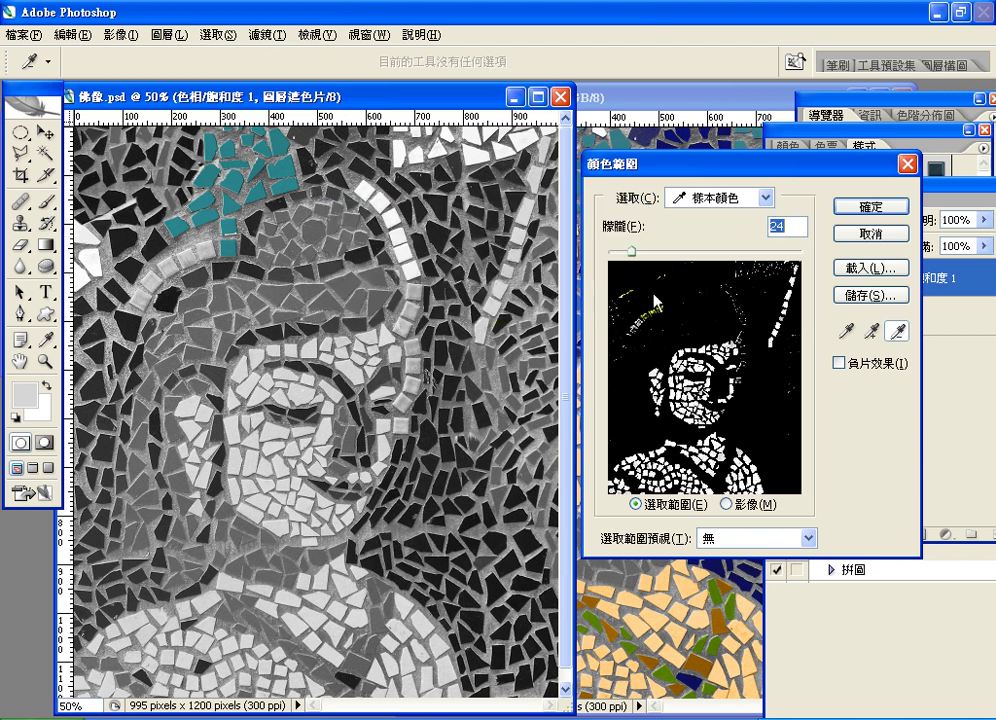
# Step: Lower the fuzziness slightly and apply the Color Range selection of the light tiles
pyautogui.click(898, 331)
pyautogui.moveTo(631, 251)
pyautogui.mouseDown()
pyautogui.moveTo(619, 253)
pyautogui.moveTo(628, 256)
pyautogui.mouseUp()
pyautogui.click(895, 207)
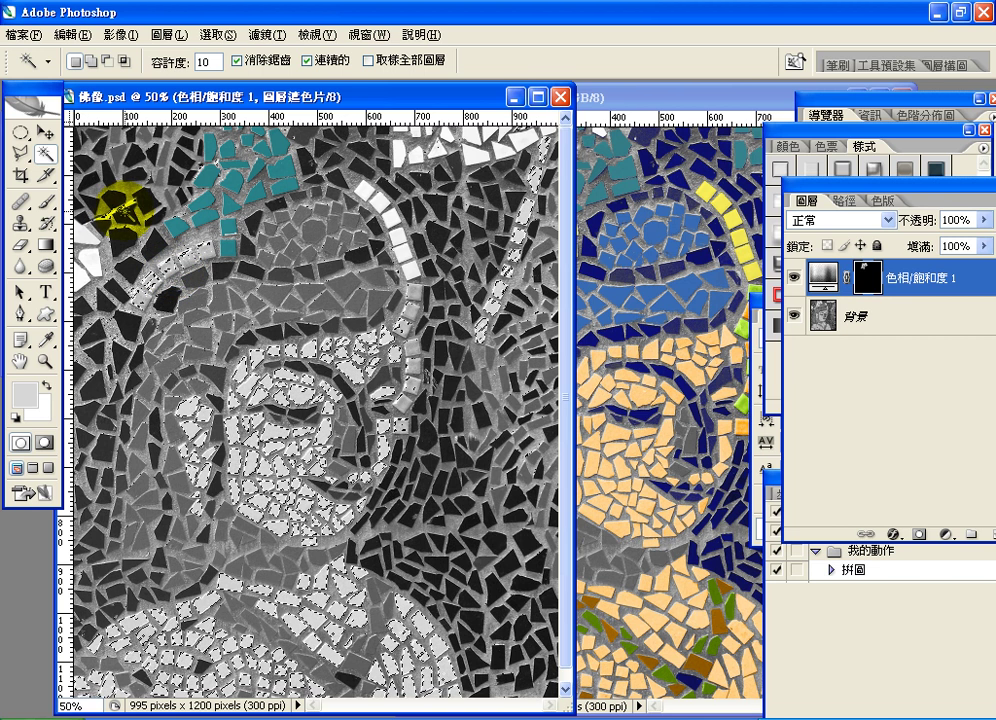
# Step: Subtract the halo tiles and the slanted strip above the face from the selection with the Rectangular Marquee tool
pyautogui.click(20, 133)
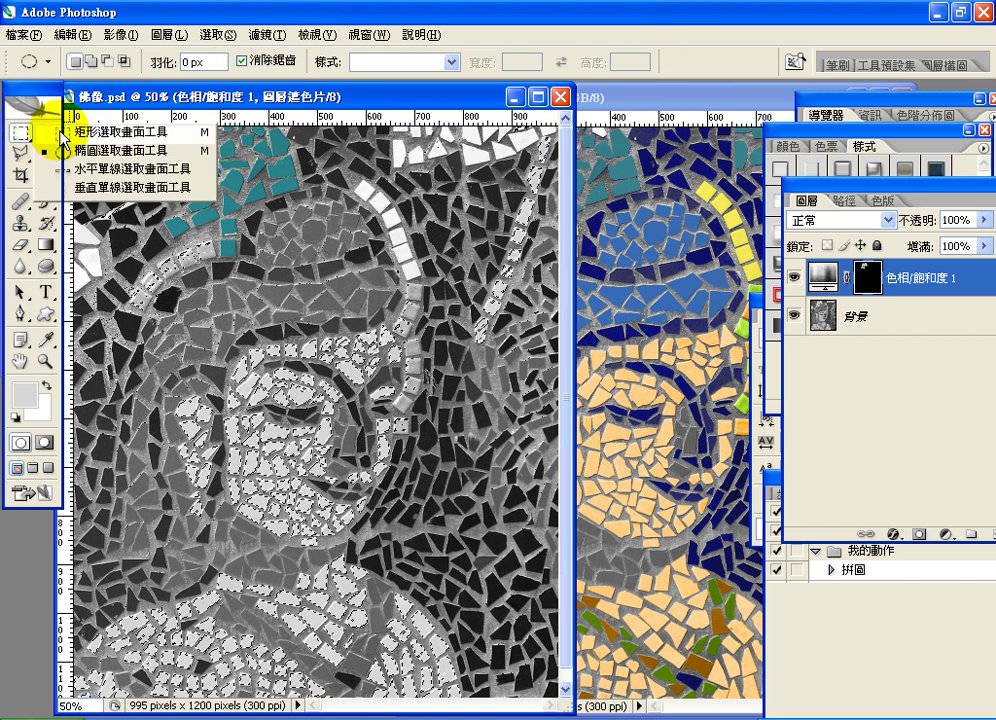
pyautogui.click(61, 132)
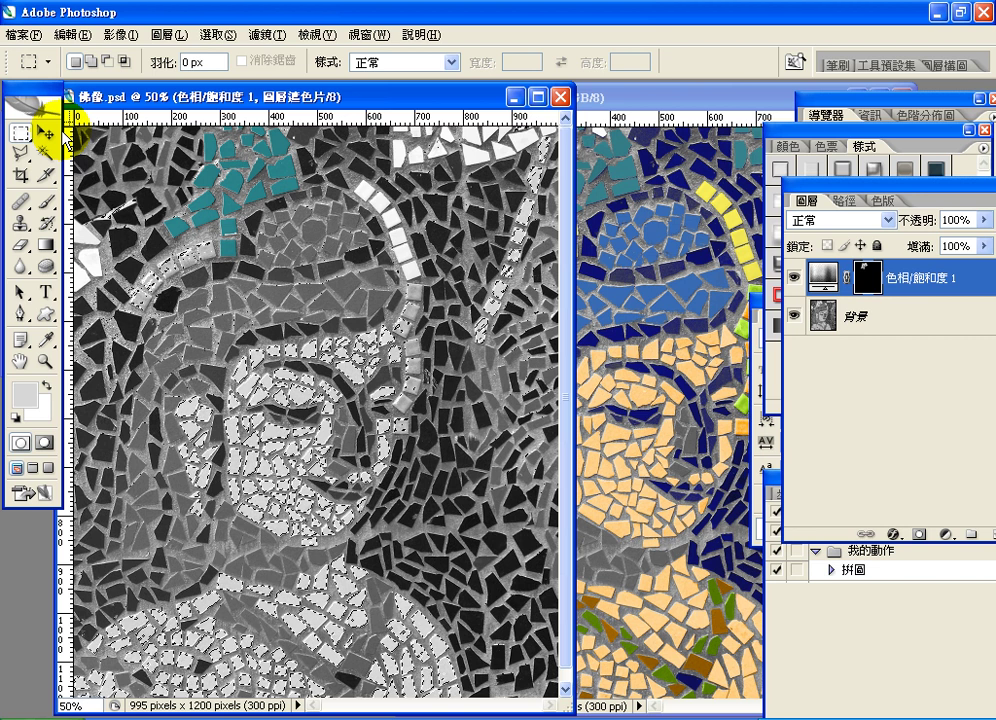
pyautogui.click(108, 62)
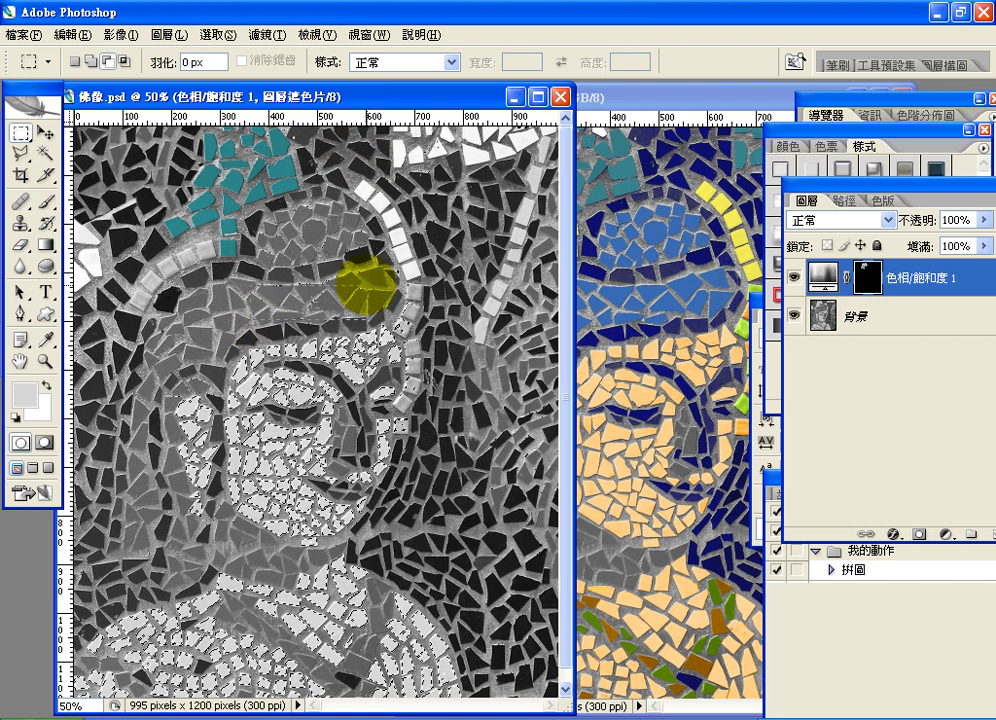
pyautogui.moveTo(359, 283); pyautogui.dragTo(478, 185)
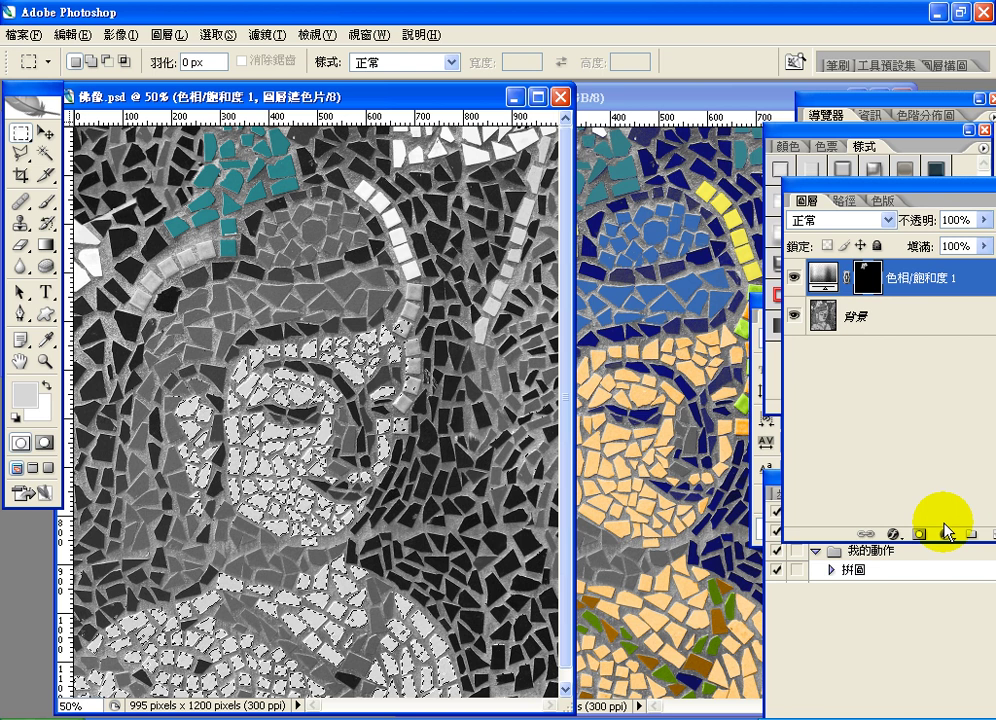
# Step: Add a Hue/Saturation adjustment layer for the selected face and body tiles with Colorize enabled
pyautogui.moveTo(848, 178); pyautogui.dragTo(772, 164)
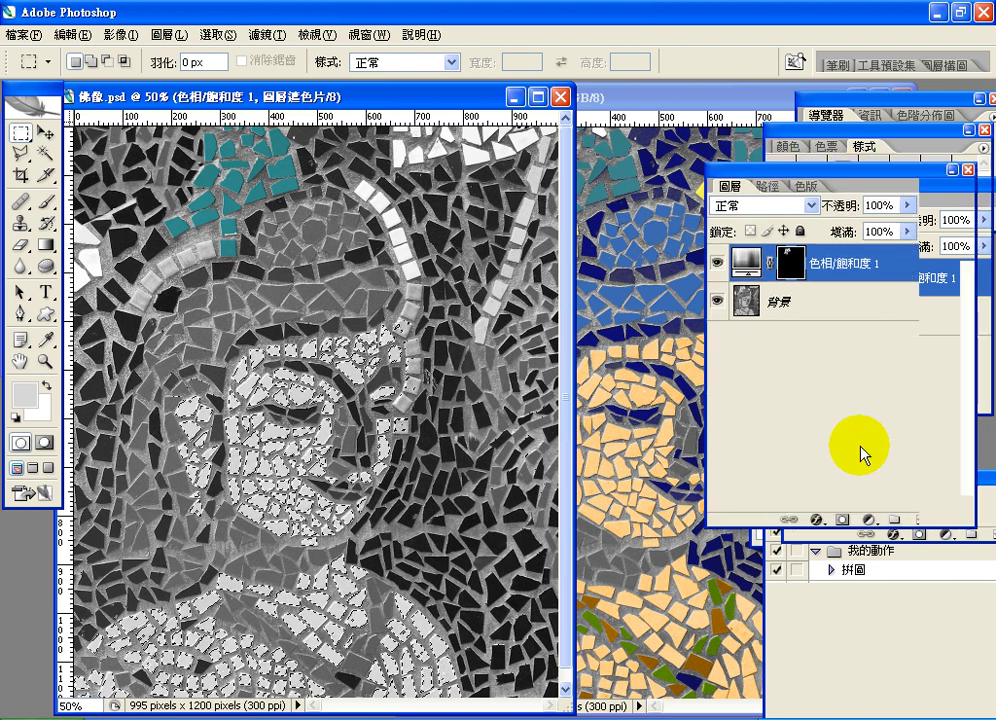
pyautogui.click(868, 519)
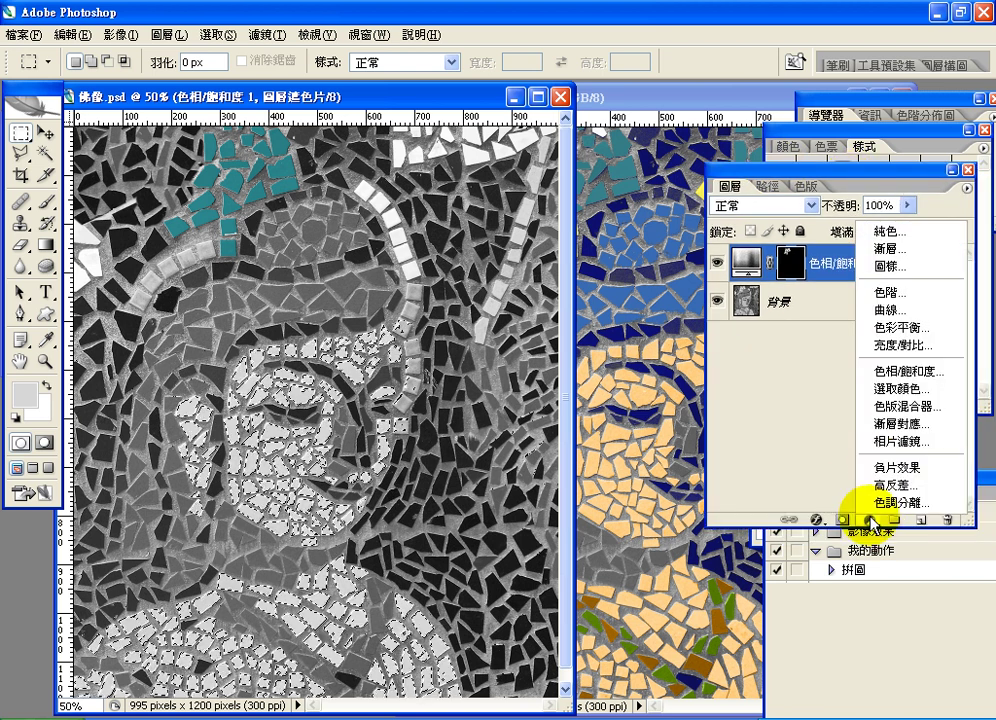
pyautogui.click(900, 373)
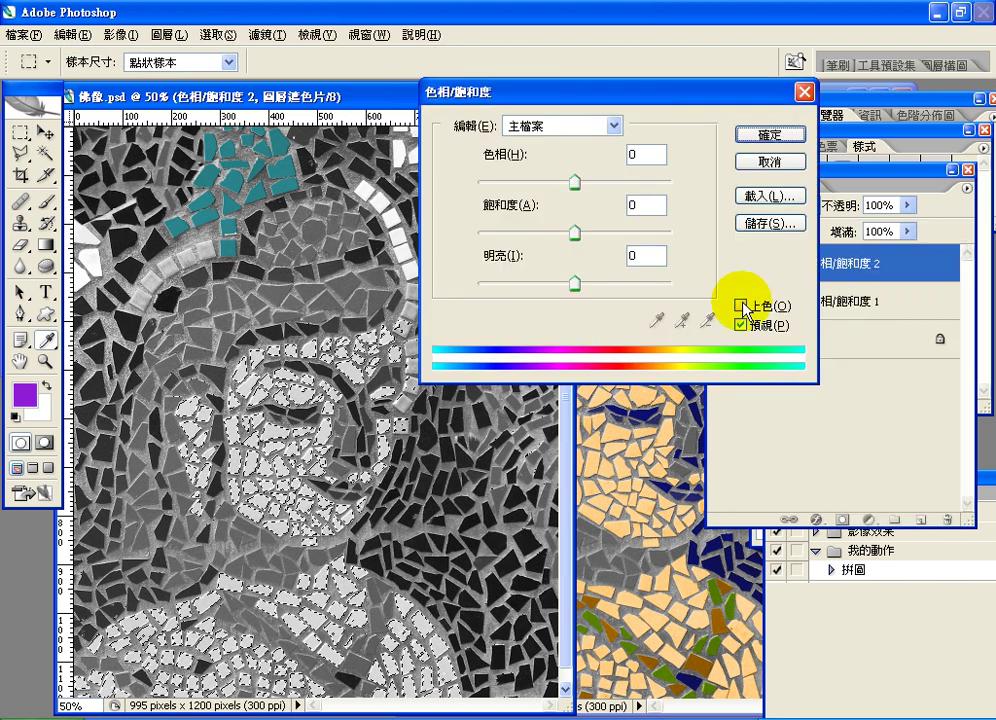
pyautogui.click(741, 305)
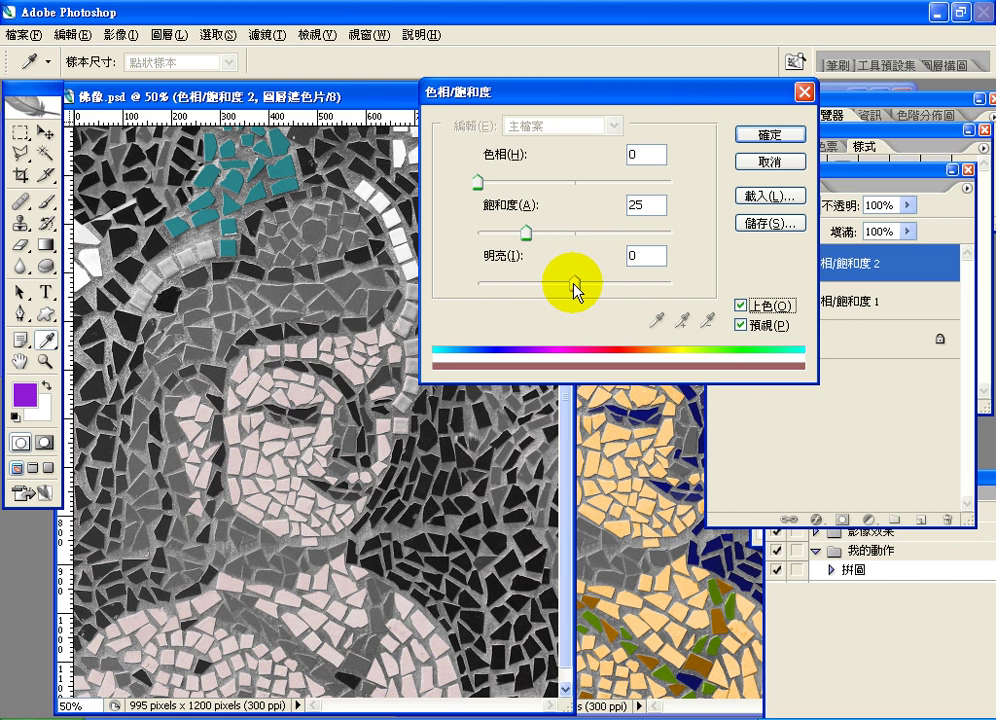
# Step: Tint the face and body tiles with hue 45, saturation 49 and lightness -42, comparing them with the face tiles in 佛像-F.psd
pyautogui.moveTo(574, 285); pyautogui.dragTo(542, 289)
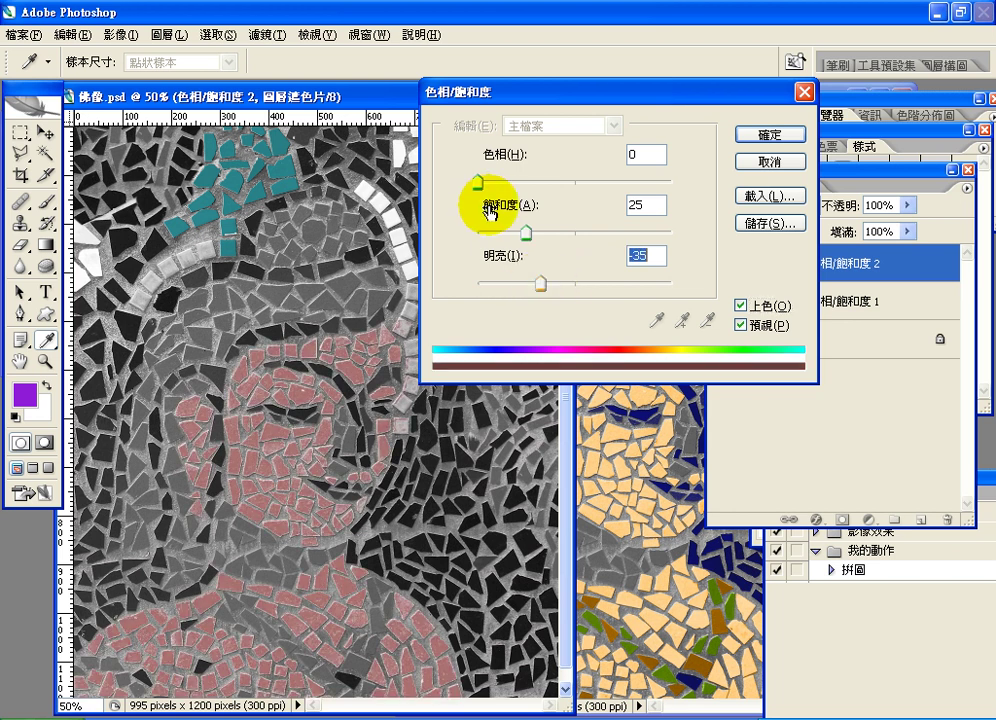
pyautogui.moveTo(477, 182); pyautogui.dragTo(513, 193)
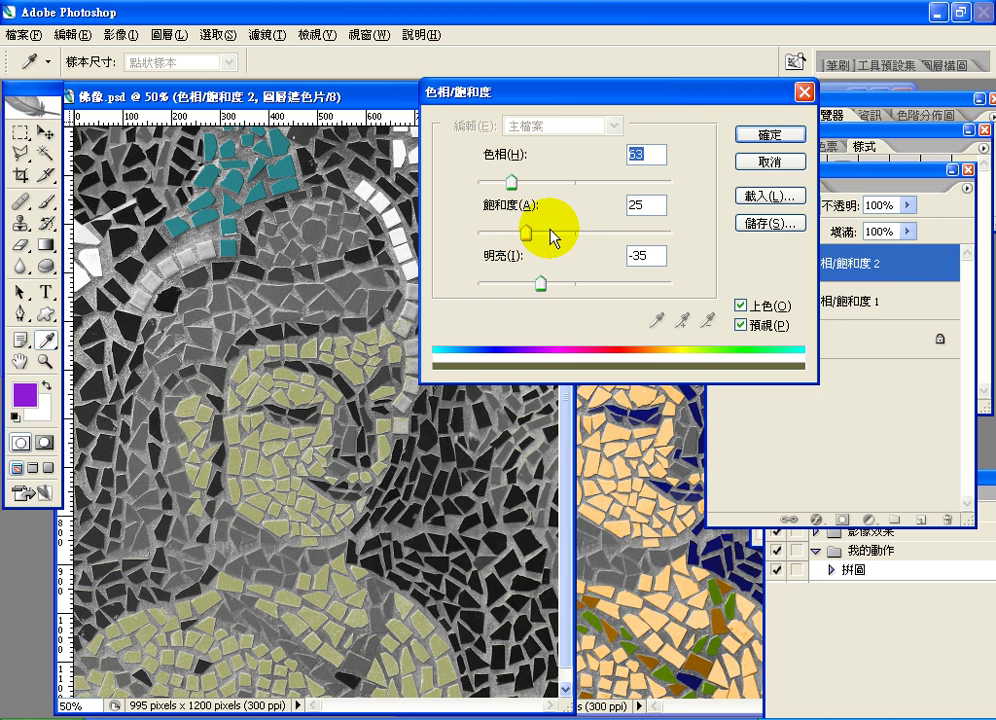
pyautogui.moveTo(553, 237); pyautogui.dragTo(574, 233)
pyautogui.moveTo(540, 285); pyautogui.dragTo(535, 290)
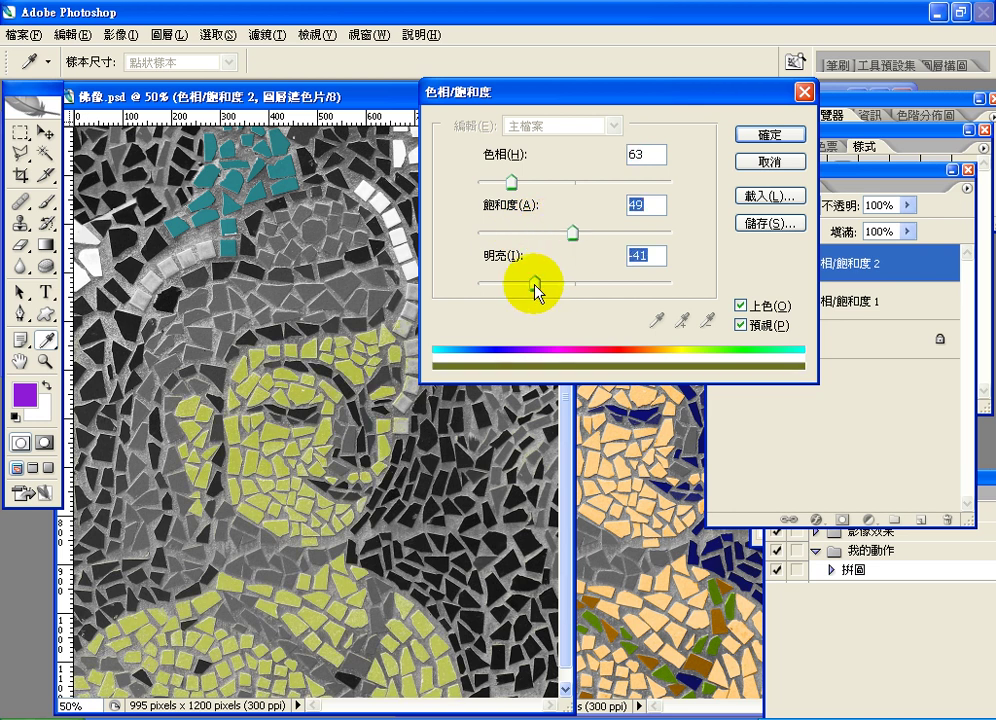
pyautogui.moveTo(490, 181); pyautogui.dragTo(503, 191)
pyautogui.click(626, 431)
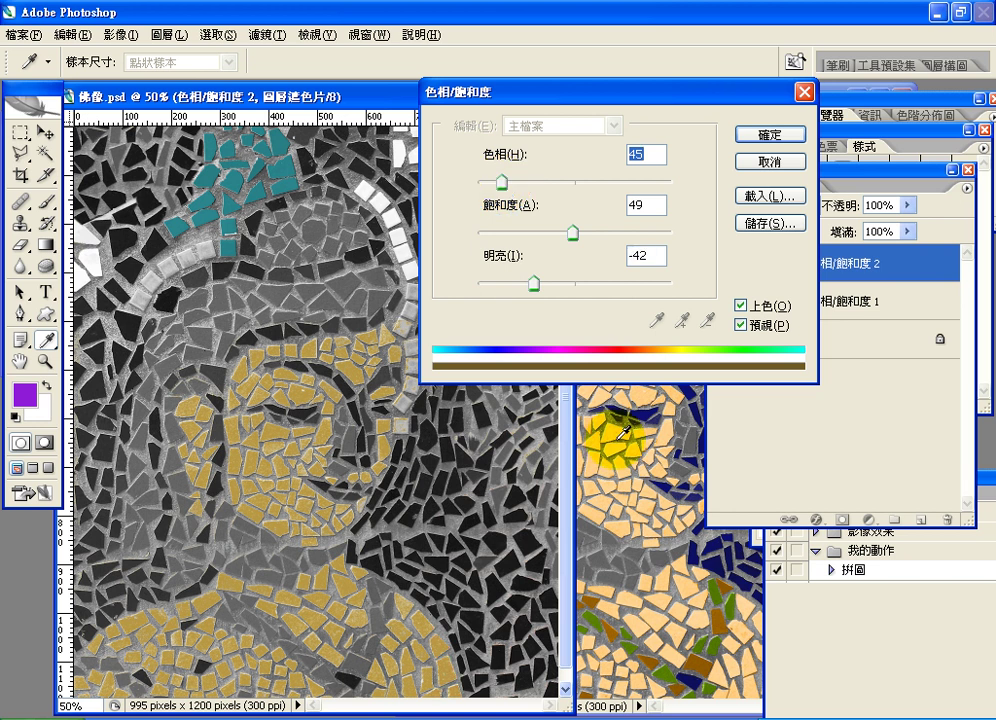